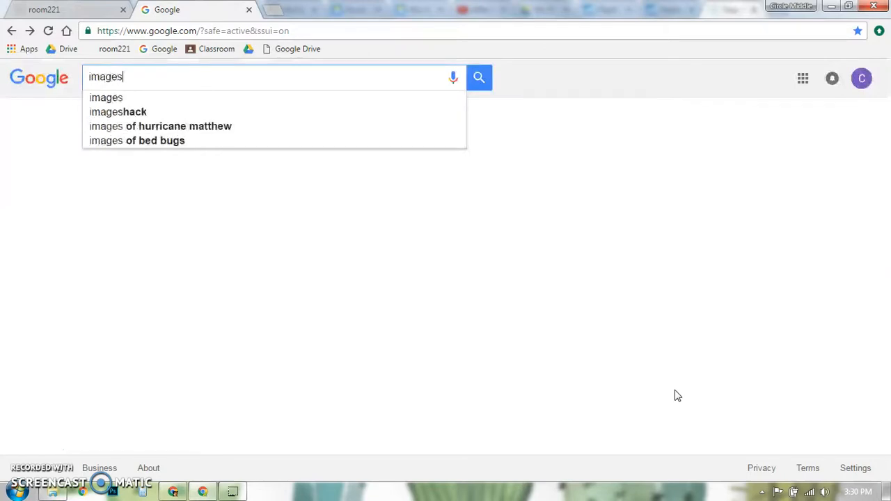
Search Google for "images of neat monthly calendar" and show the image results
{"action": "key", "text": "BackSpace"}
{"action": "type", "text": "of"}
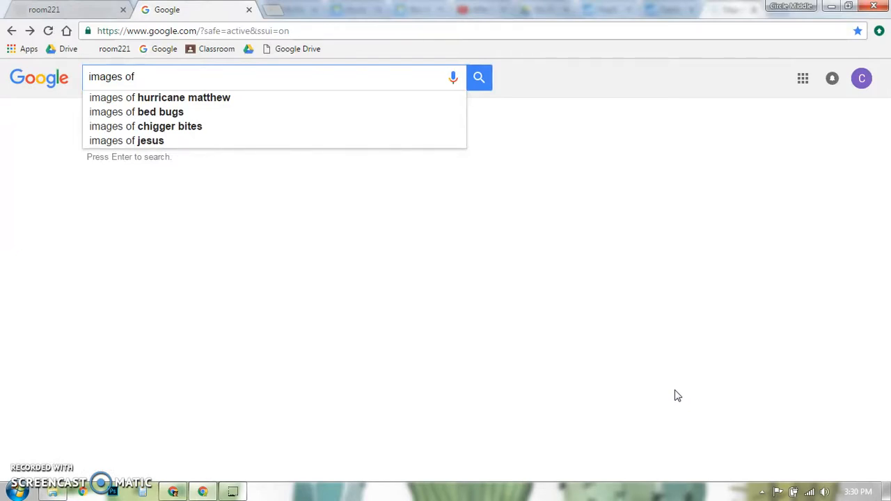
{"action": "type", "text": "neat montlh"}
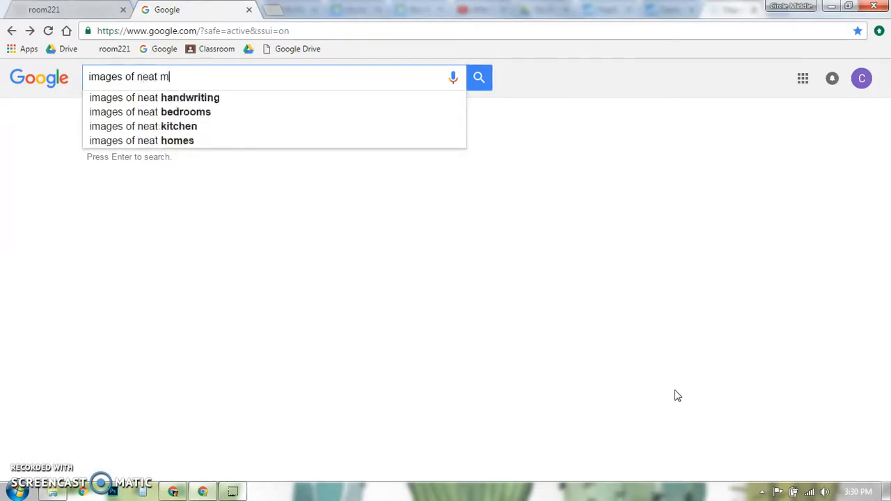
{"action": "key", "text": "BackSpace"}
{"action": "key", "text": "BackSpace"}
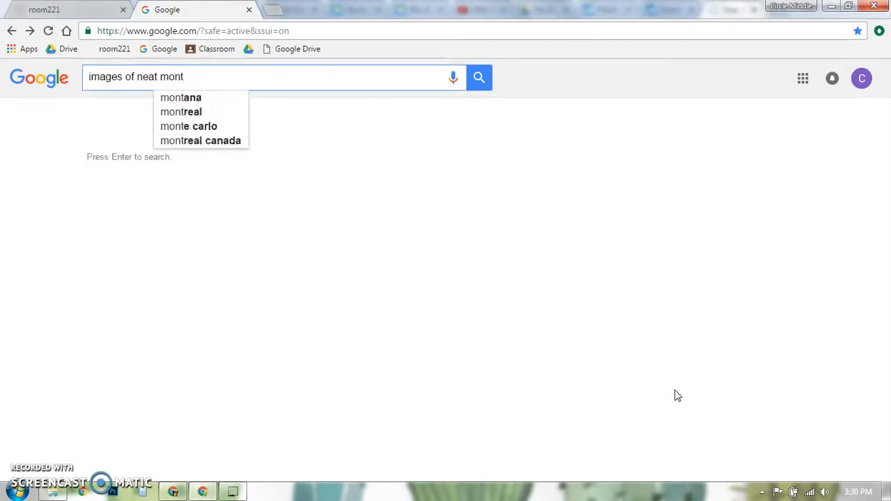
{"action": "type", "text": "hly c"}
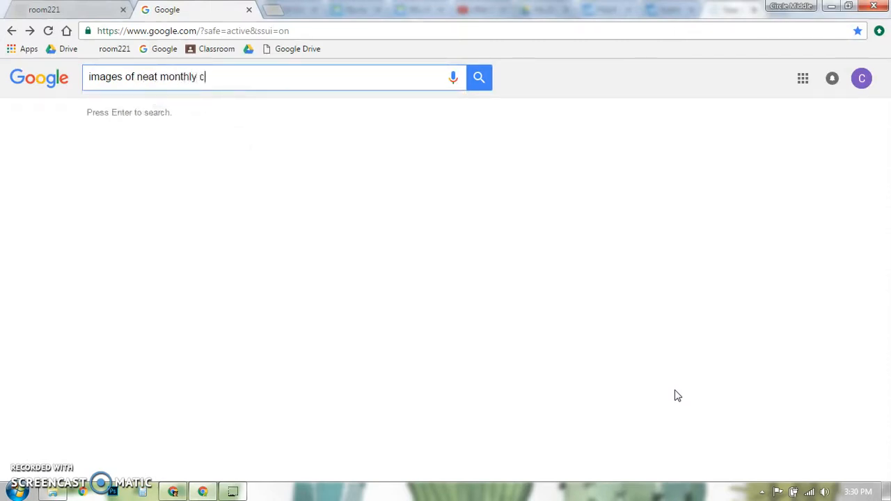
{"action": "type", "text": "alendar"}
{"action": "key", "text": "Return"}
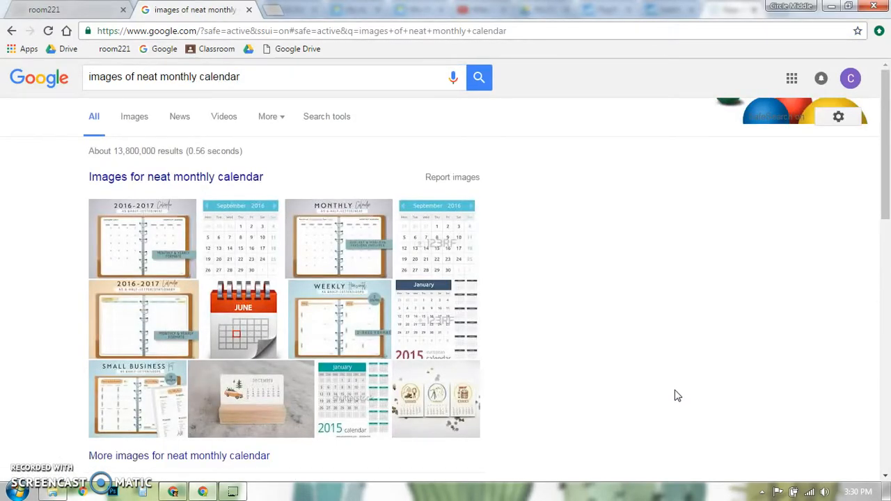
{"action": "left_click", "coordinate": [131, 117]}
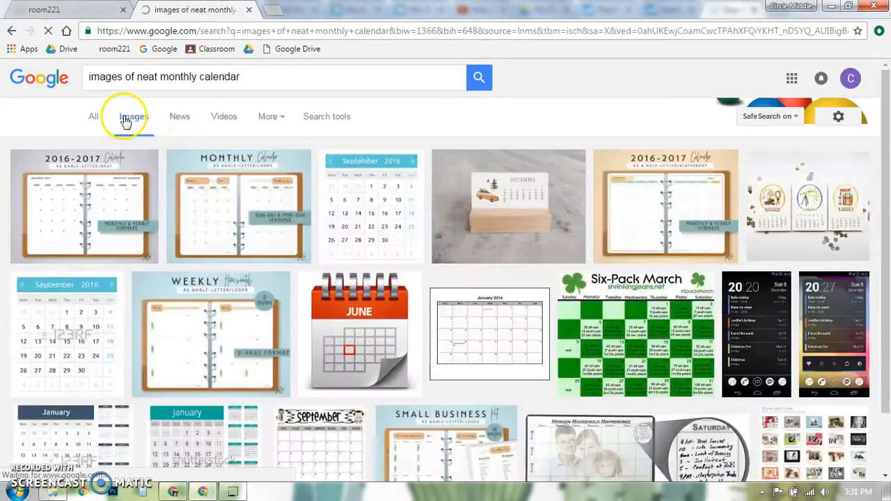
Browse the neat monthly calendar images and open the preview of the September 2016 calendar from 123rf.com
{"action": "scroll", "coordinate": [547, 334], "scroll_direction": "down", "scroll_amount": 3}
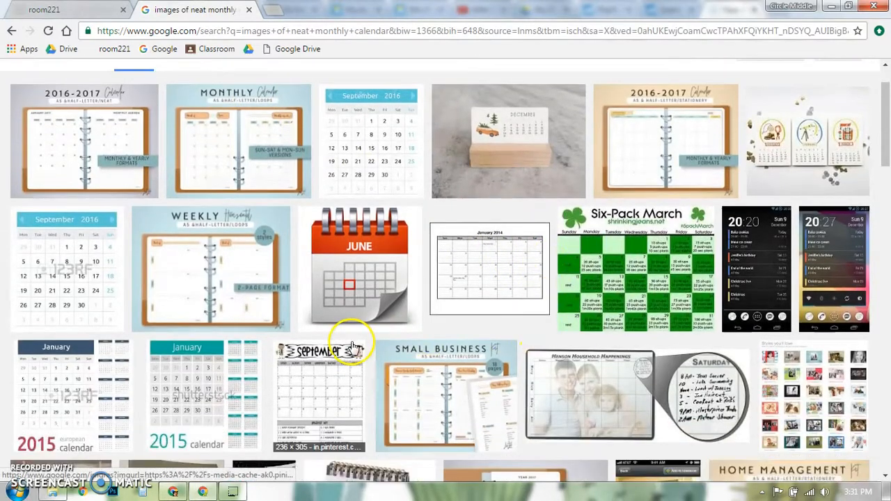
{"action": "scroll", "coordinate": [327, 320], "scroll_direction": "down", "scroll_amount": 2}
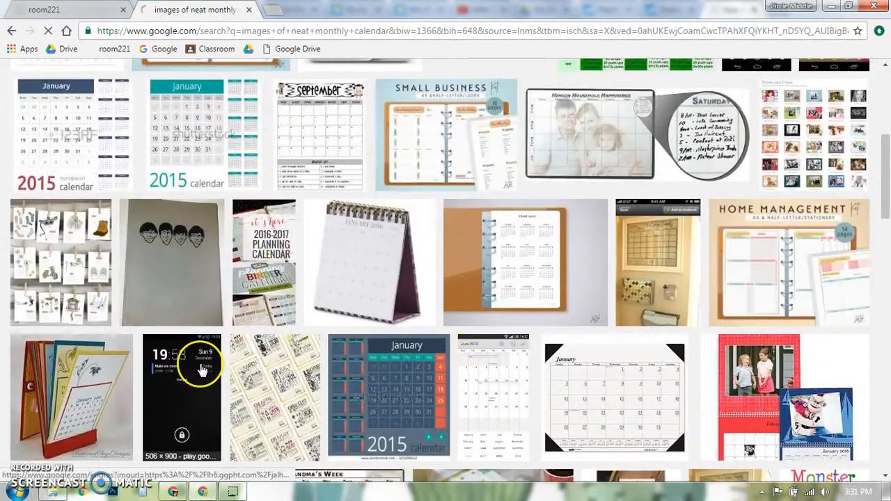
{"action": "scroll", "coordinate": [194, 362], "scroll_direction": "down", "scroll_amount": 3}
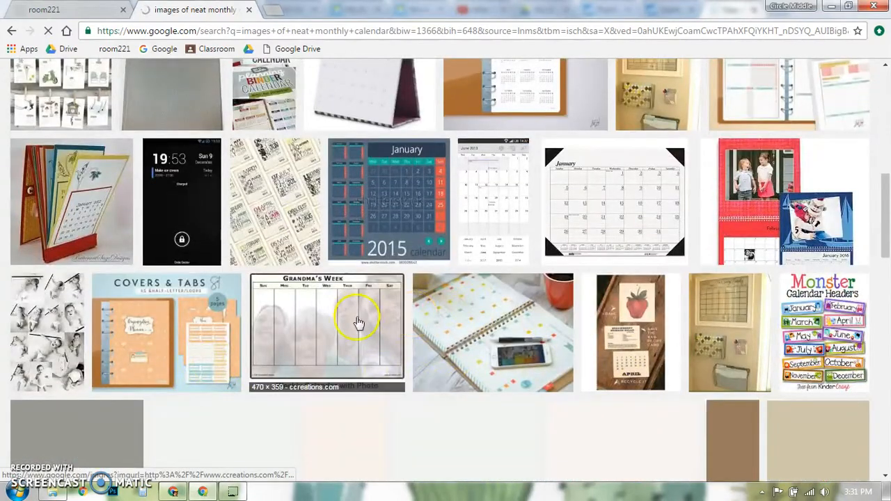
{"action": "scroll", "coordinate": [347, 318], "scroll_direction": "up", "scroll_amount": 10}
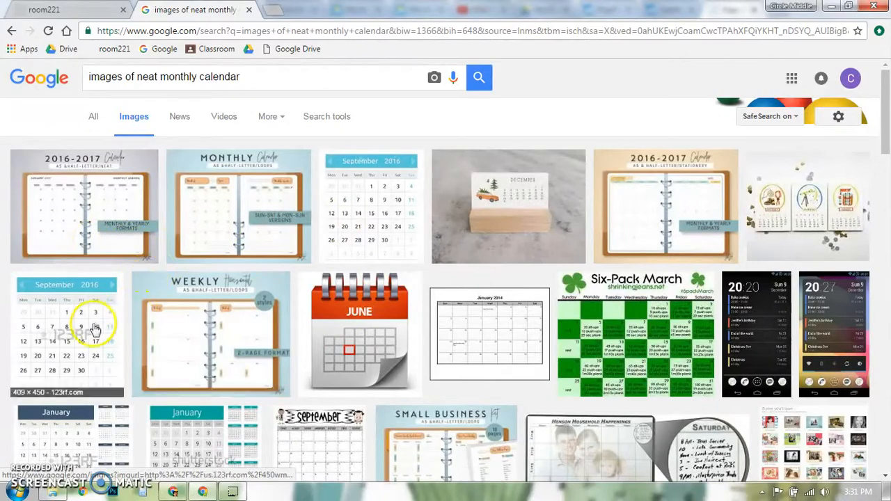
{"action": "left_click", "coordinate": [388, 216]}
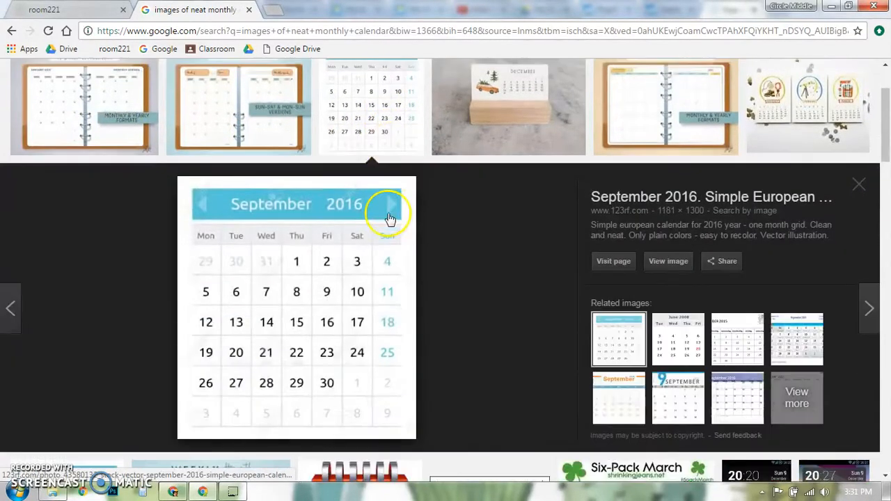
Save the previewed September 2016 calendar image to the Desktop as a JPEG file named cal
{"action": "right_click", "coordinate": [252, 296]}
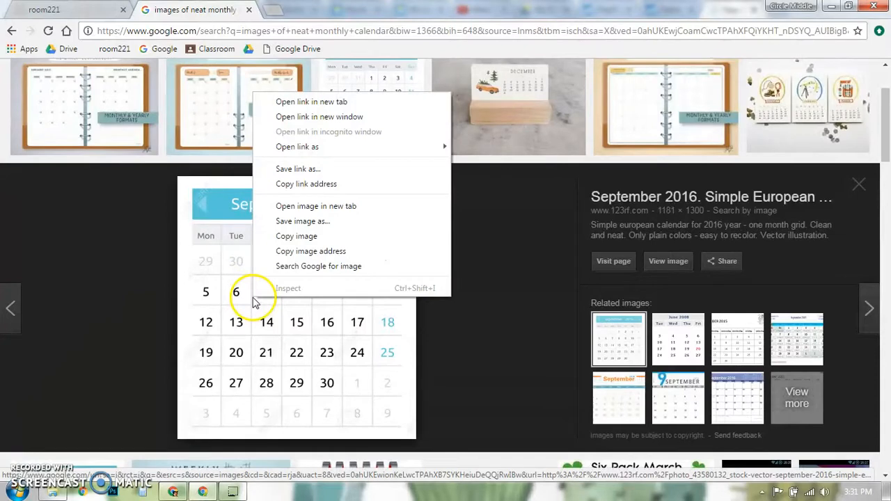
{"action": "left_click", "coordinate": [304, 222]}
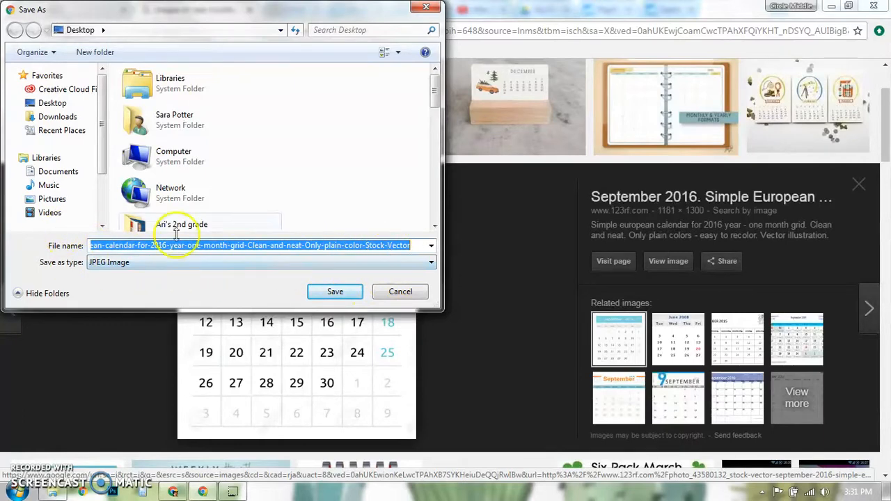
{"action": "type", "text": "cal"}
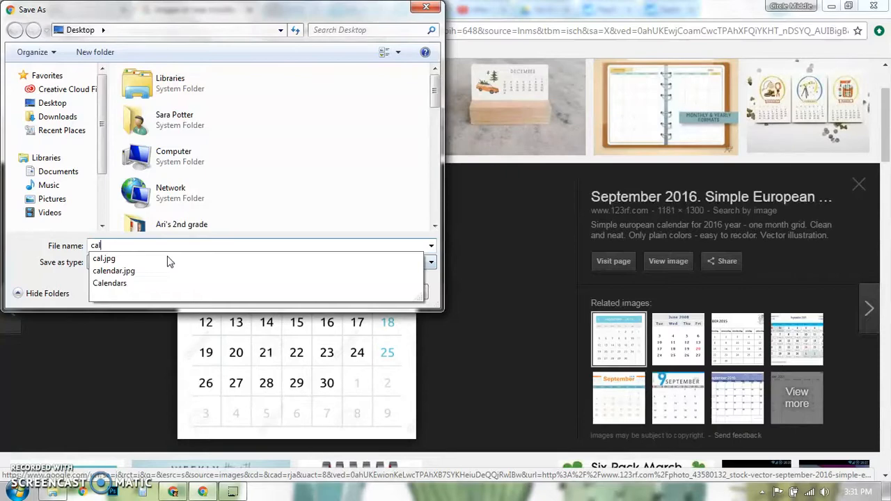
{"action": "left_click", "coordinate": [75, 108]}
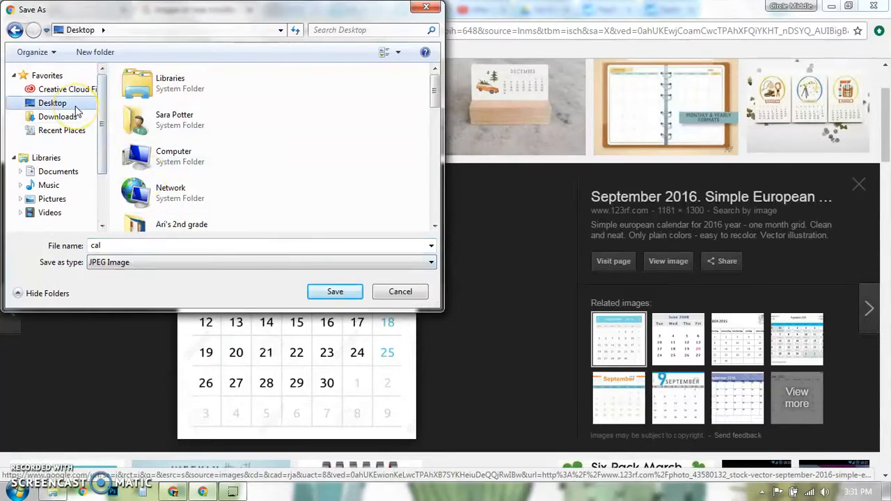
{"action": "left_click", "coordinate": [338, 293]}
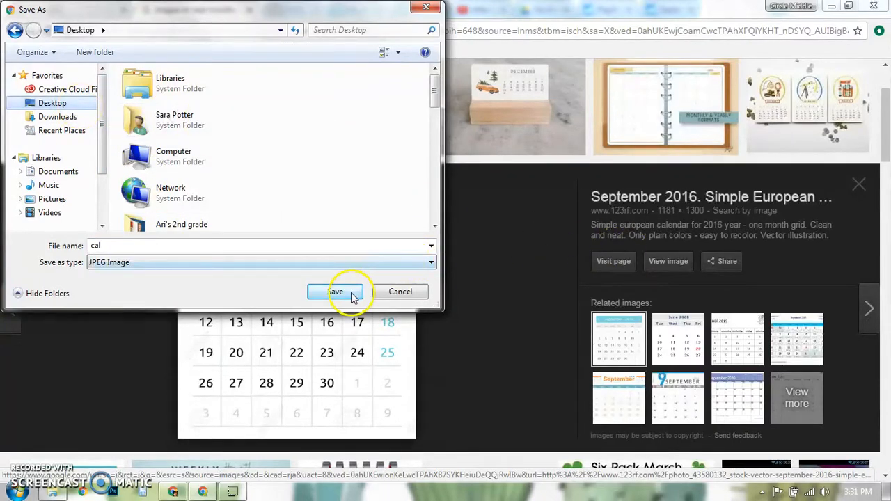
{"action": "left_click", "coordinate": [487, 252]}
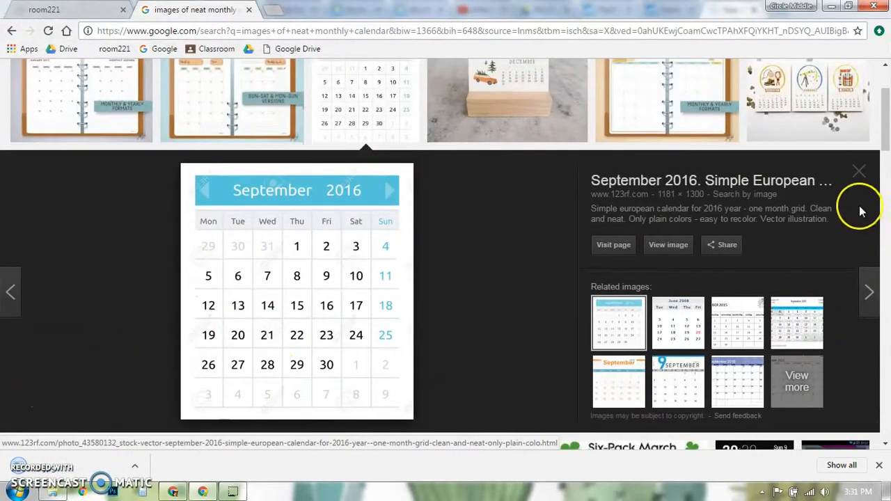
Close the image preview, search for "images of cute monthly calendar" and browse the calendar designs
{"action": "left_click", "coordinate": [859, 171]}
{"action": "scroll", "coordinate": [395, 248], "scroll_direction": "up", "scroll_amount": 2}
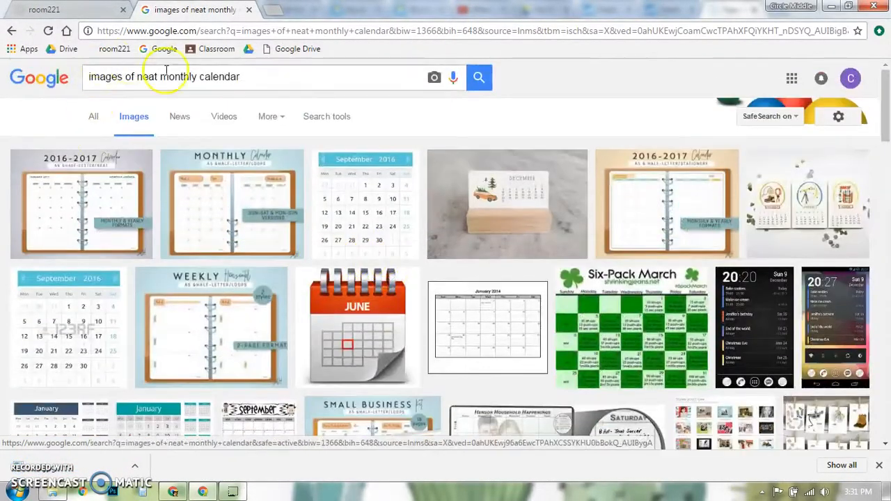
{"action": "left_click_drag", "start_coordinate": [159, 77], "coordinate": [151, 76]}
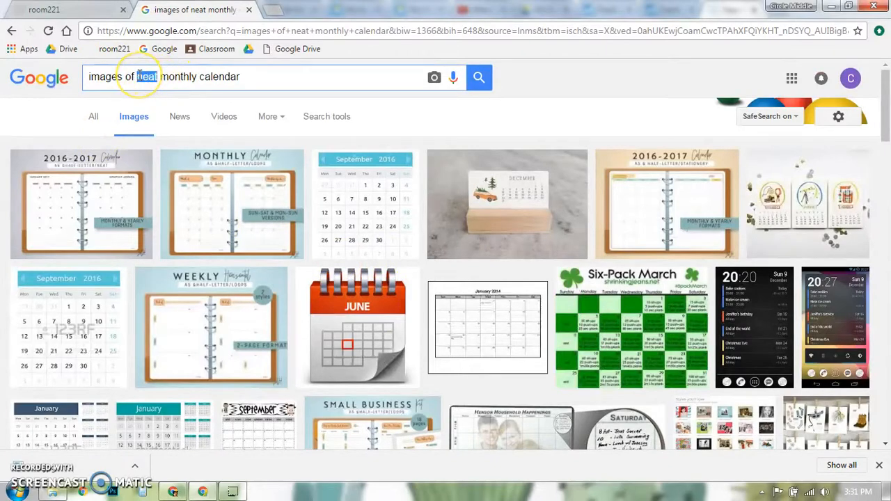
{"action": "type", "text": "cute"}
{"action": "key", "text": "Return"}
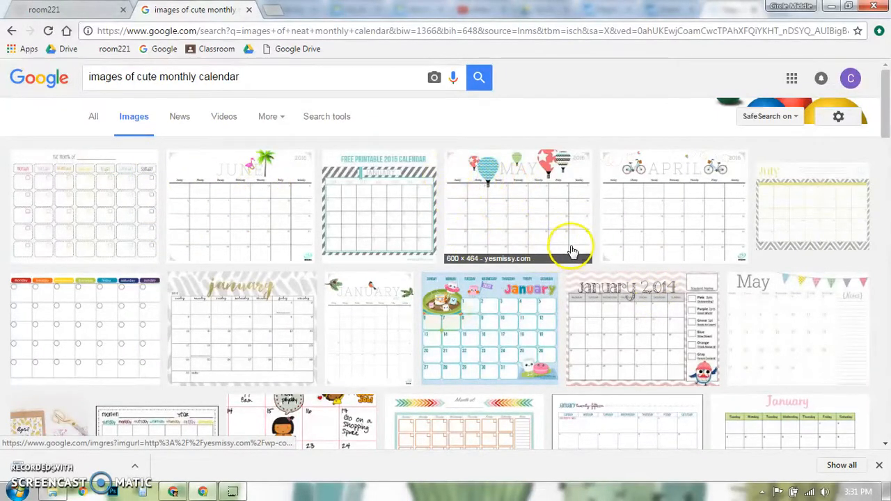
{"action": "scroll", "coordinate": [375, 355], "scroll_direction": "down", "scroll_amount": 3}
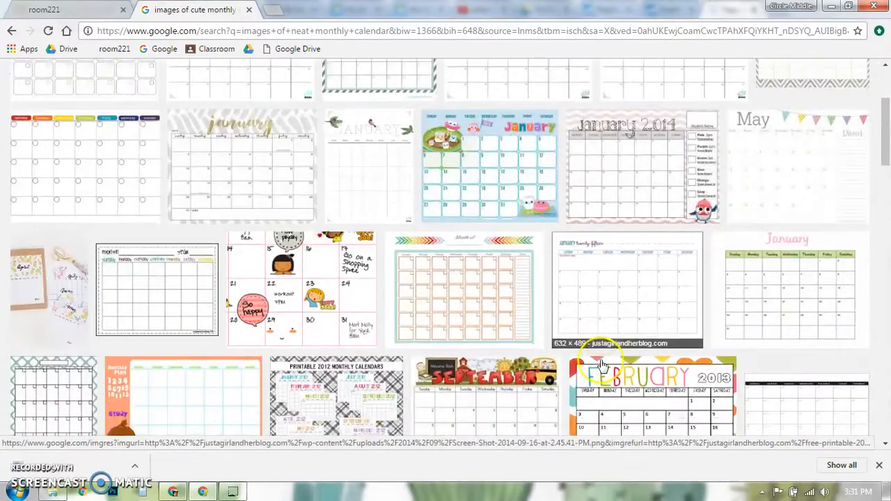
{"action": "scroll", "coordinate": [602, 365], "scroll_direction": "down", "scroll_amount": 3}
{"action": "scroll", "coordinate": [587, 364], "scroll_direction": "up", "scroll_amount": 6}
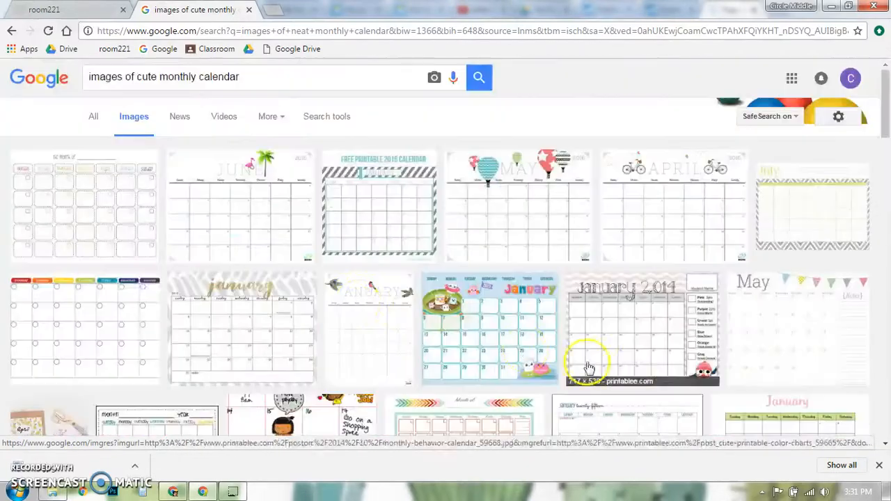
Change the image search to "images of basic monthly calendar" and look through the layouts
{"action": "double_click", "coordinate": [146, 76]}
{"action": "type", "text": "p"}
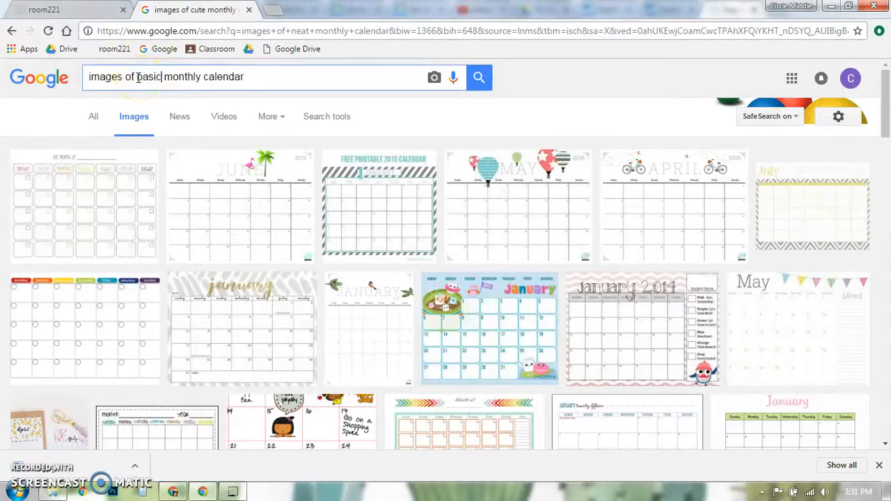
{"action": "key", "text": "Return"}
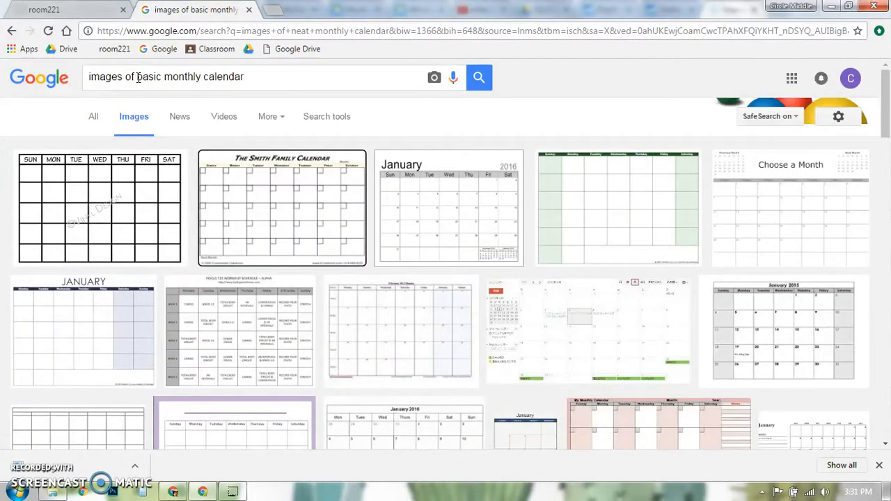
{"action": "scroll", "coordinate": [133, 239], "scroll_direction": "down", "scroll_amount": 8}
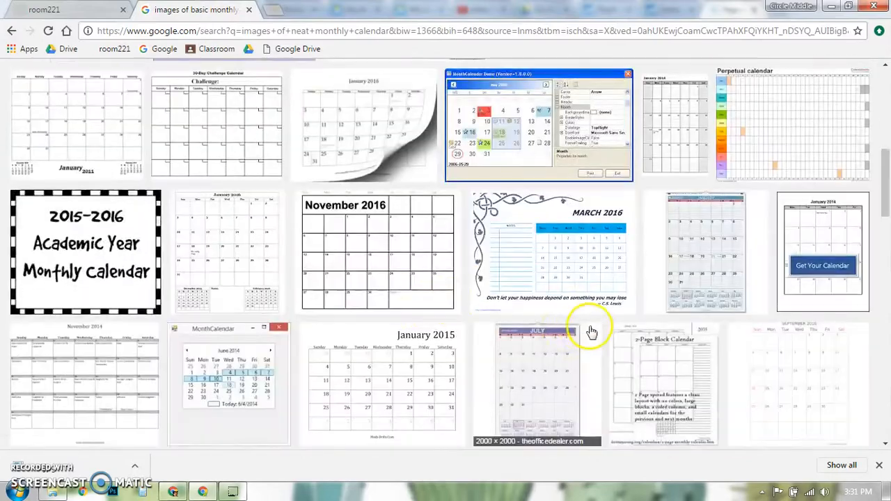
{"action": "scroll", "coordinate": [498, 356], "scroll_direction": "up", "scroll_amount": 10}
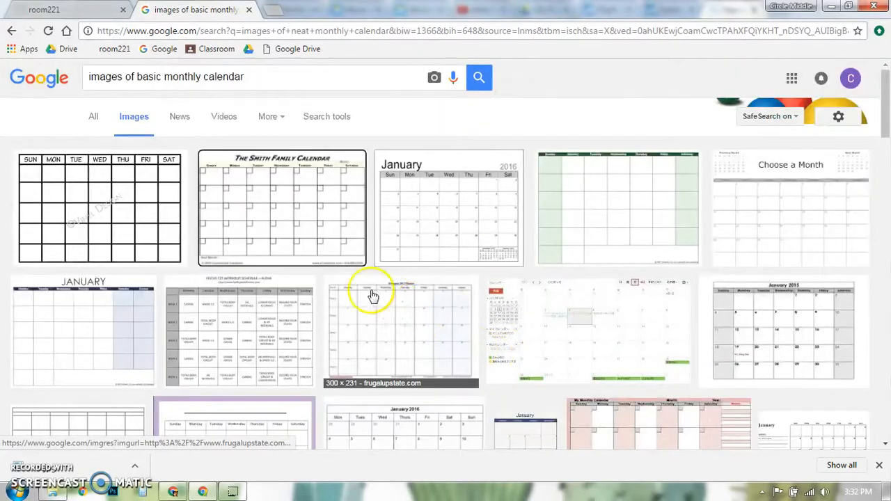
Change the image search to "images of goal tracker" and look over the tracker examples
{"action": "left_click_drag", "start_coordinate": [268, 79], "coordinate": [140, 77]}
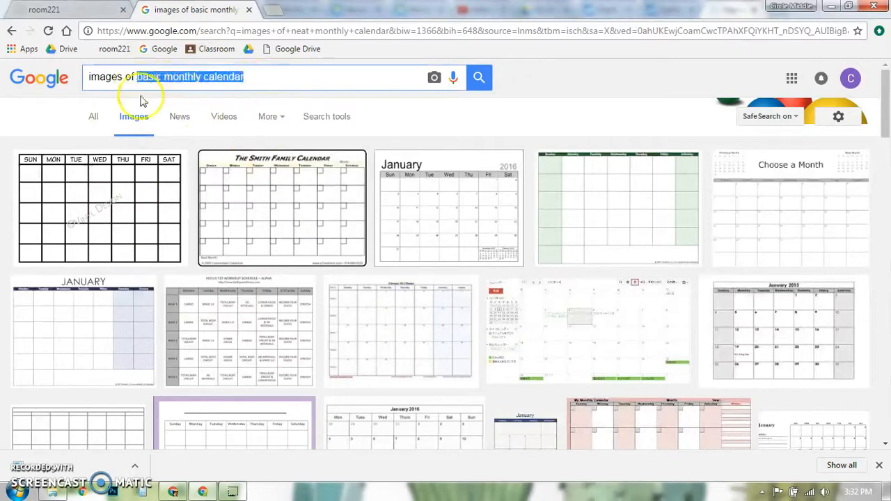
{"action": "type", "text": "go"}
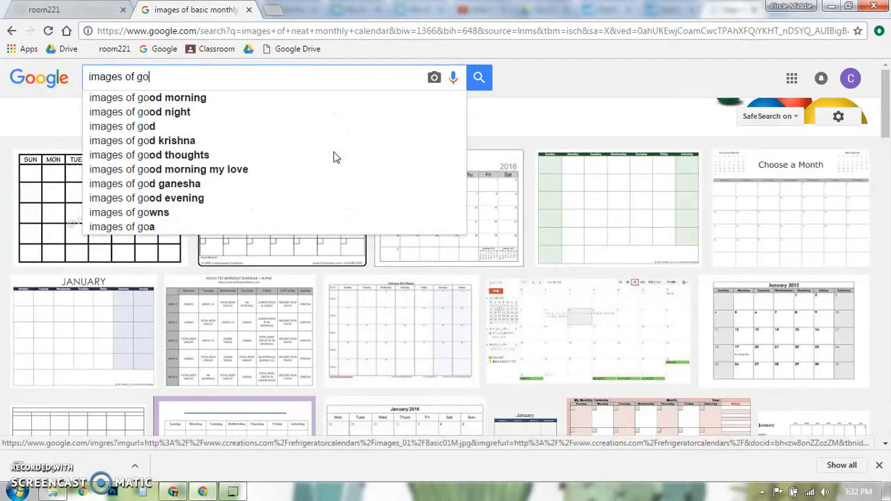
{"action": "type", "text": "al tra"}
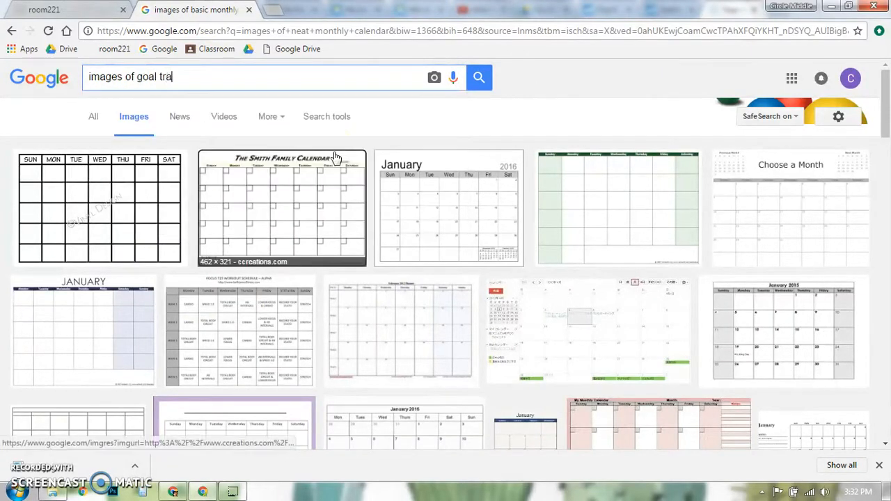
{"action": "type", "text": "cker"}
{"action": "key", "text": "Return"}
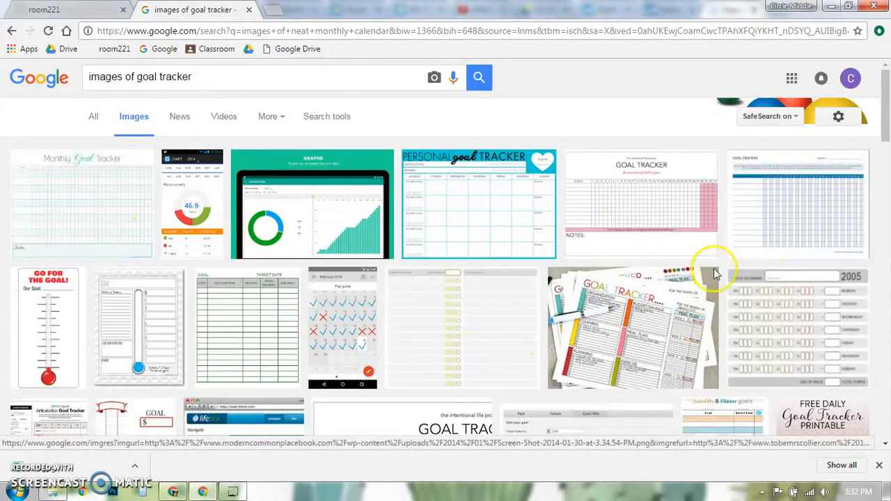
{"action": "left_click", "coordinate": [640, 203]}
{"action": "scroll", "coordinate": [199, 303], "scroll_direction": "up", "scroll_amount": 1}
{"action": "scroll", "coordinate": [204, 302], "scroll_direction": "down", "scroll_amount": 1}
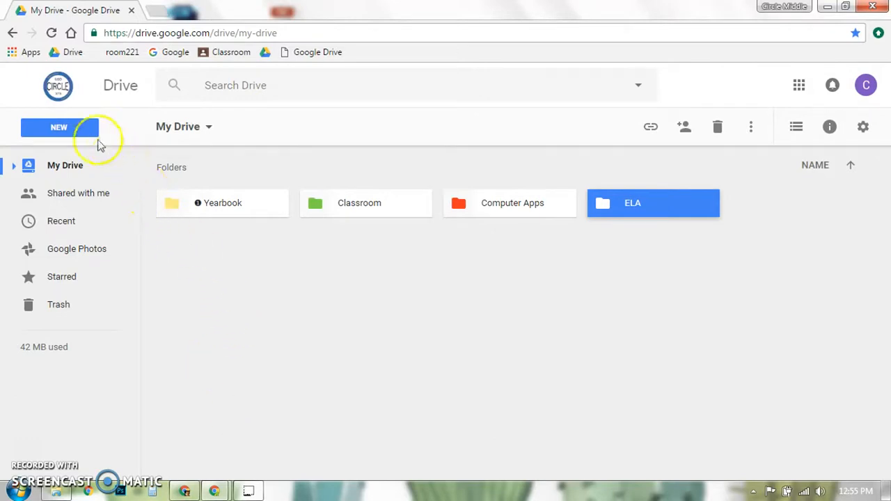
Create a new blank Google Sheets spreadsheet from My Drive in Google Drive
{"action": "left_click", "coordinate": [78, 133]}
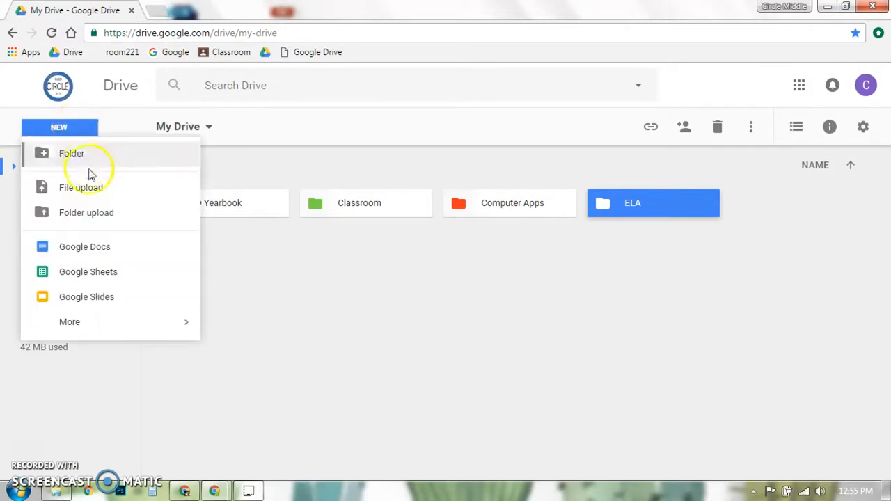
{"action": "left_click", "coordinate": [117, 277]}
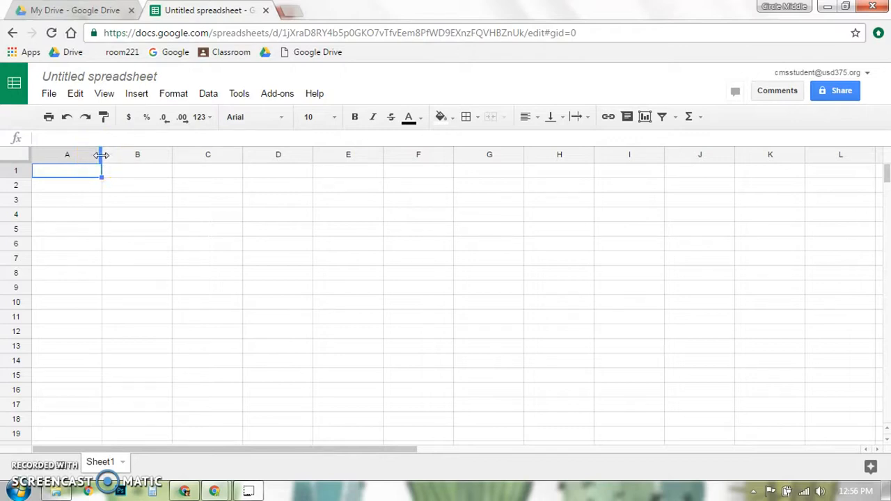
Narrow column A to about half its width, and make columns B and C narrower still
{"action": "left_click_drag", "start_coordinate": [100, 154], "coordinate": [65, 155]}
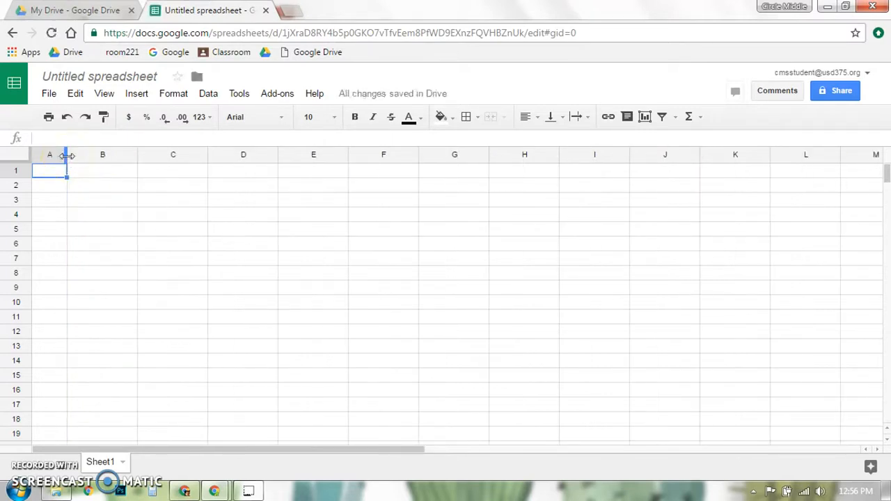
{"action": "left_click_drag", "start_coordinate": [137, 155], "coordinate": [93, 169]}
{"action": "left_click_drag", "start_coordinate": [162, 156], "coordinate": [118, 167]}
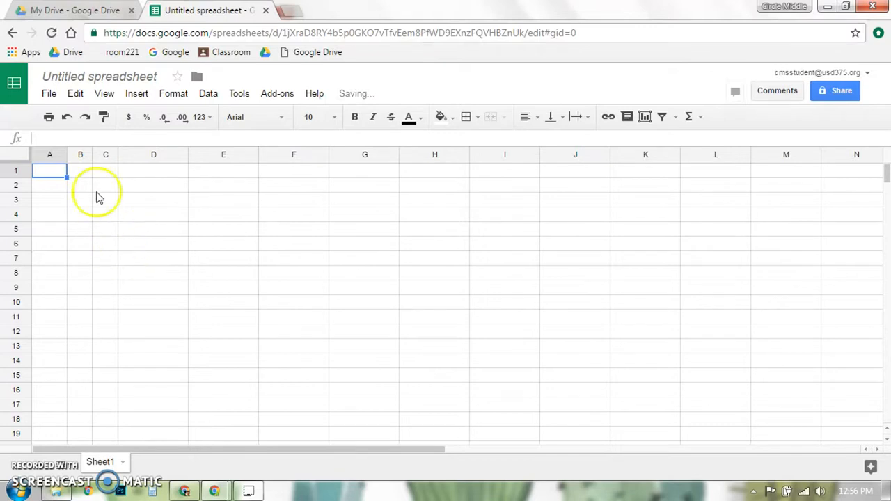
Undo the width changes to columns B and C, keeping only column A narrowed
{"action": "left_click", "coordinate": [67, 118]}
{"action": "left_click", "coordinate": [66, 117]}
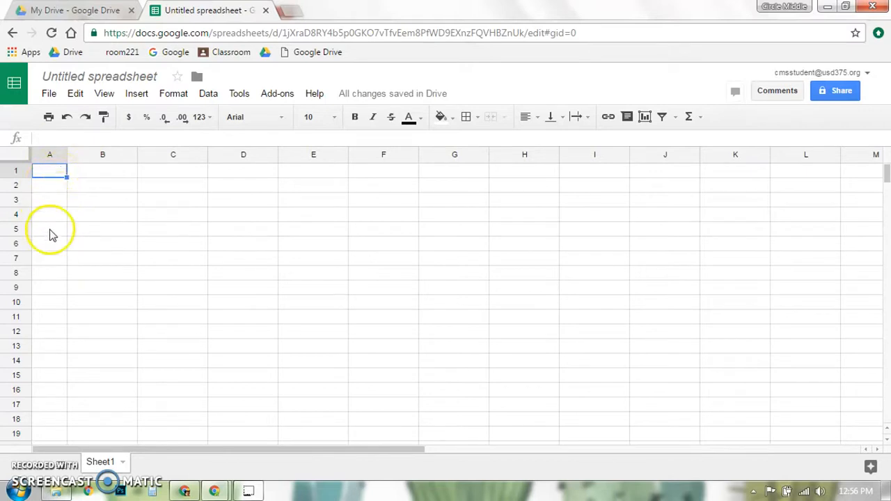
Copy the narrowed column A and insert one column to its left
{"action": "left_click", "coordinate": [49, 157]}
{"action": "right_click", "coordinate": [48, 158]}
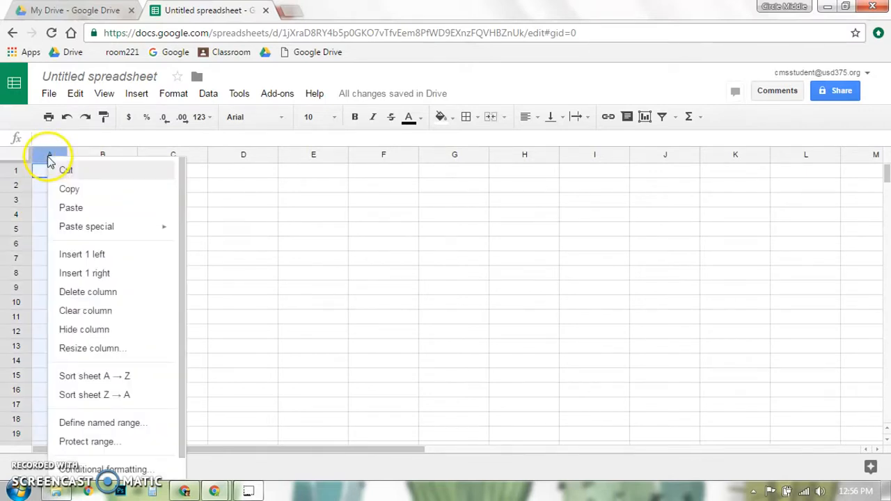
{"action": "left_click", "coordinate": [66, 189]}
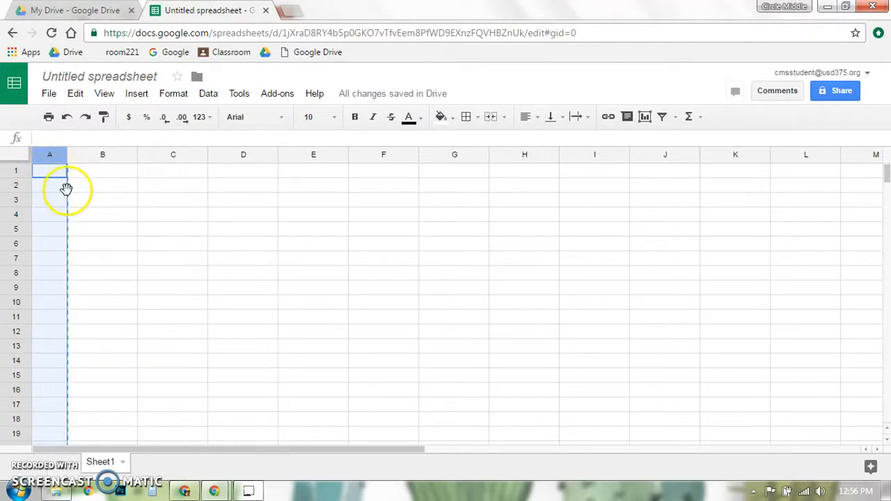
{"action": "right_click", "coordinate": [46, 157]}
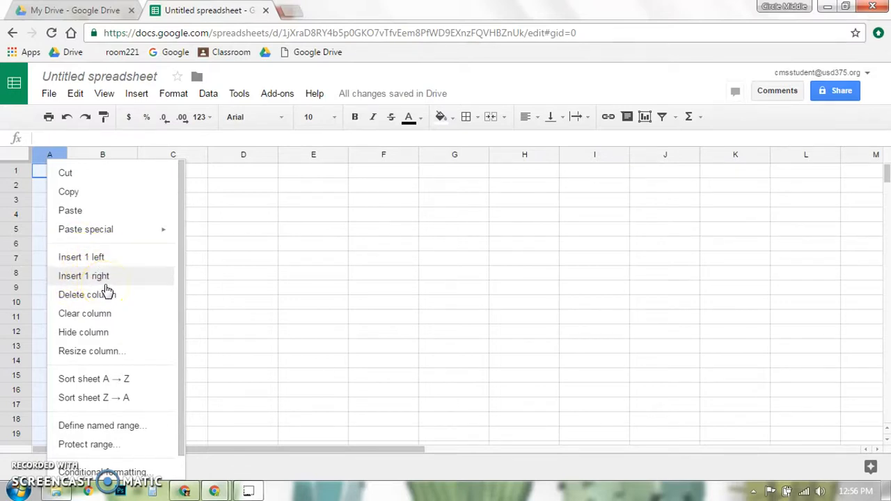
{"action": "left_click", "coordinate": [103, 259]}
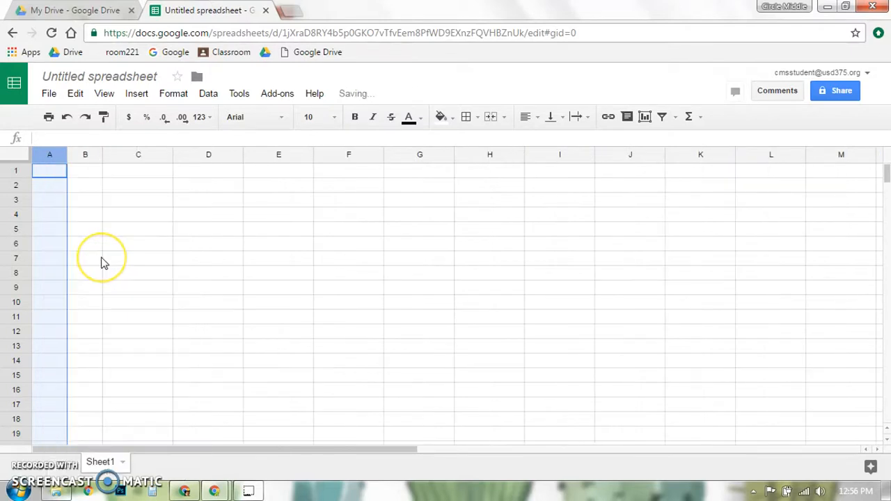
{"action": "left_click", "coordinate": [84, 154]}
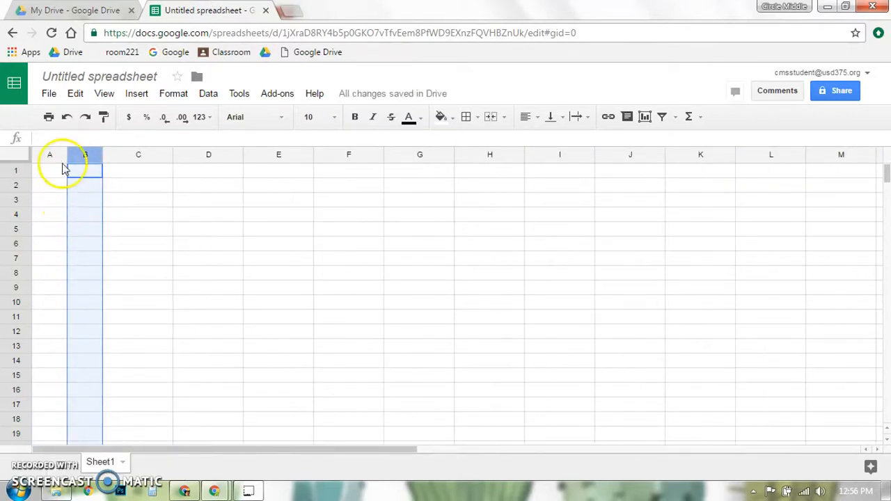
{"action": "left_click", "coordinate": [142, 215]}
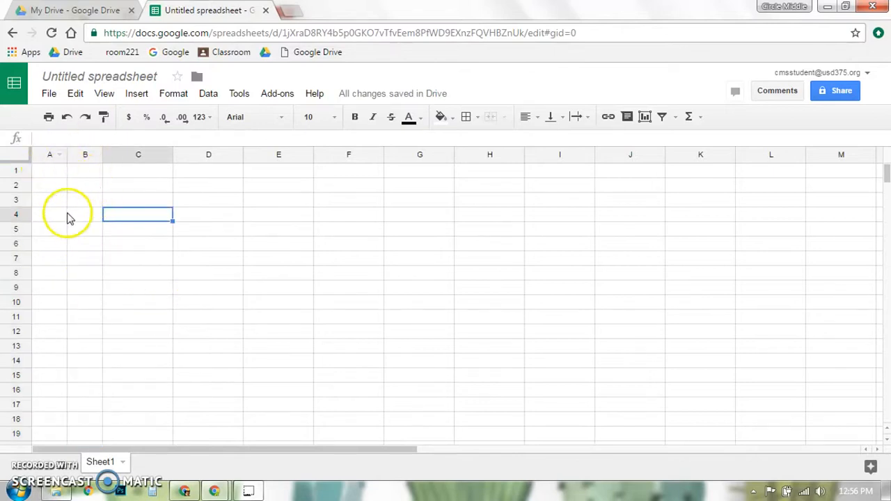
Insert two more narrow columns to the left of columns A and B
{"action": "left_click", "coordinate": [37, 153]}
{"action": "left_click_drag", "start_coordinate": [37, 153], "coordinate": [85, 207]}
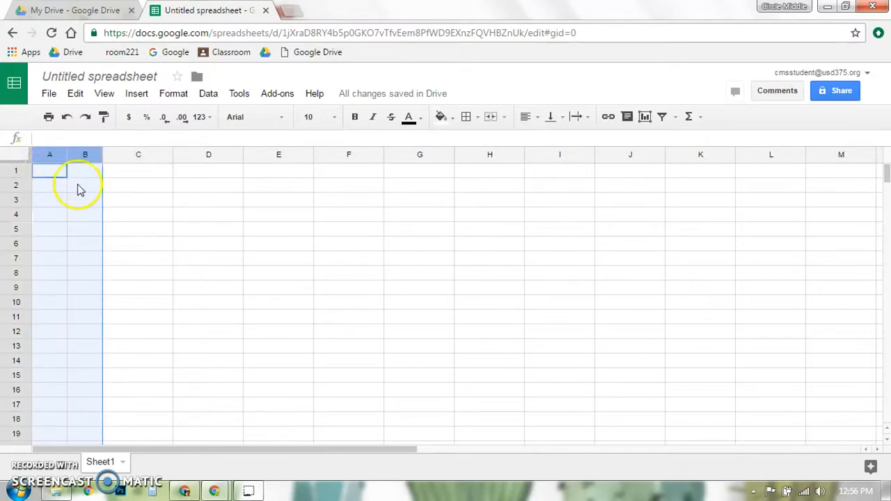
{"action": "right_click", "coordinate": [40, 156]}
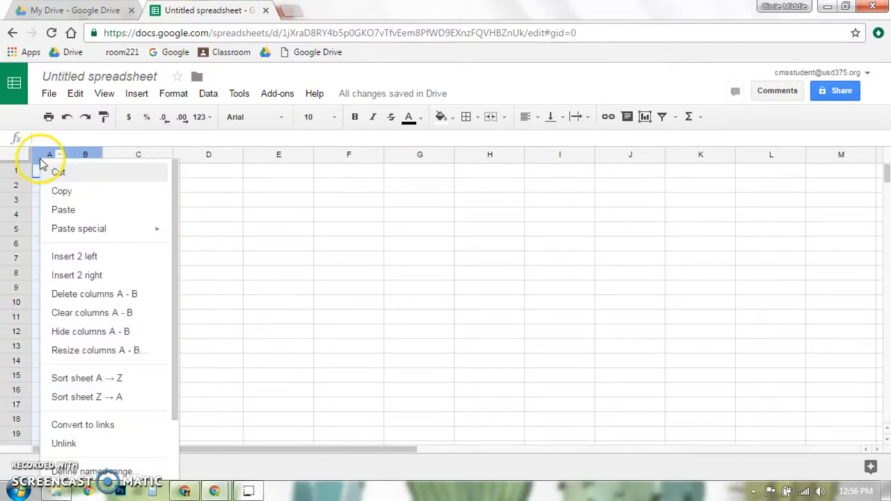
{"action": "left_click", "coordinate": [71, 257]}
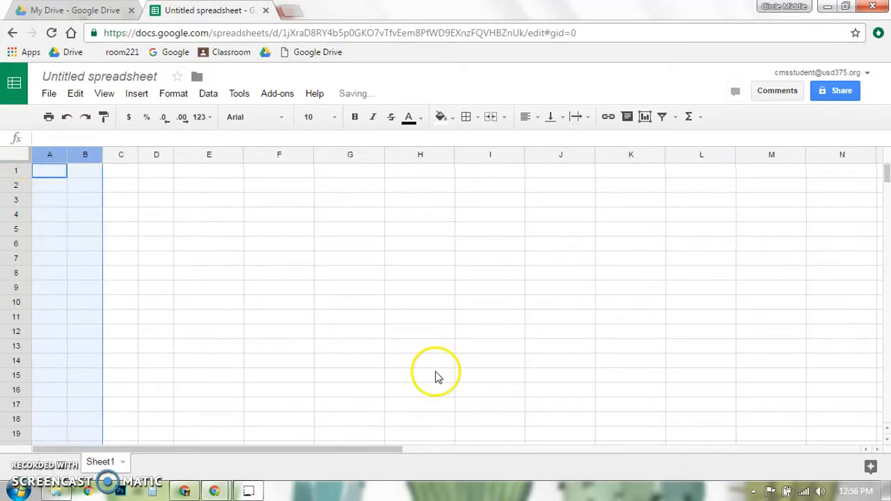
Insert four more narrow columns to the left of columns A through D
{"action": "left_click", "coordinate": [199, 231]}
{"action": "left_click", "coordinate": [38, 154]}
{"action": "left_click_drag", "start_coordinate": [47, 161], "coordinate": [170, 199]}
{"action": "left_click", "coordinate": [202, 212]}
{"action": "left_click_drag", "start_coordinate": [40, 156], "coordinate": [155, 205]}
{"action": "right_click", "coordinate": [53, 169]}
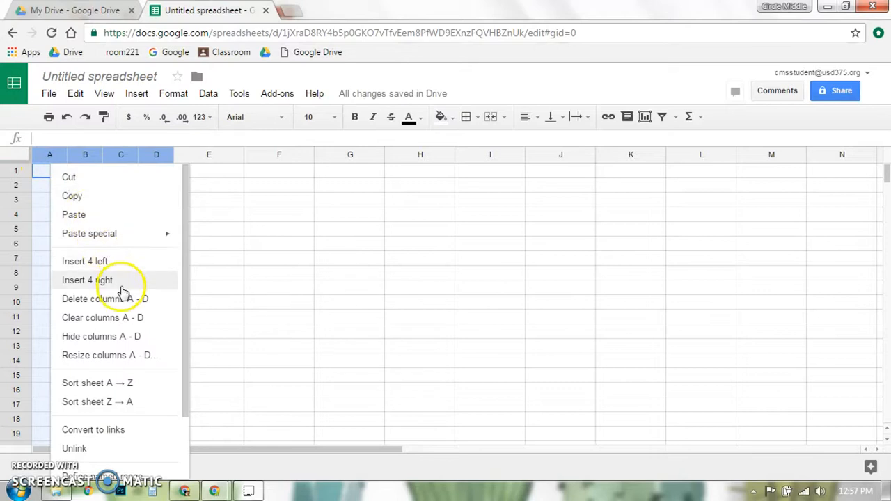
{"action": "left_click", "coordinate": [109, 265]}
{"action": "left_click", "coordinate": [243, 259]}
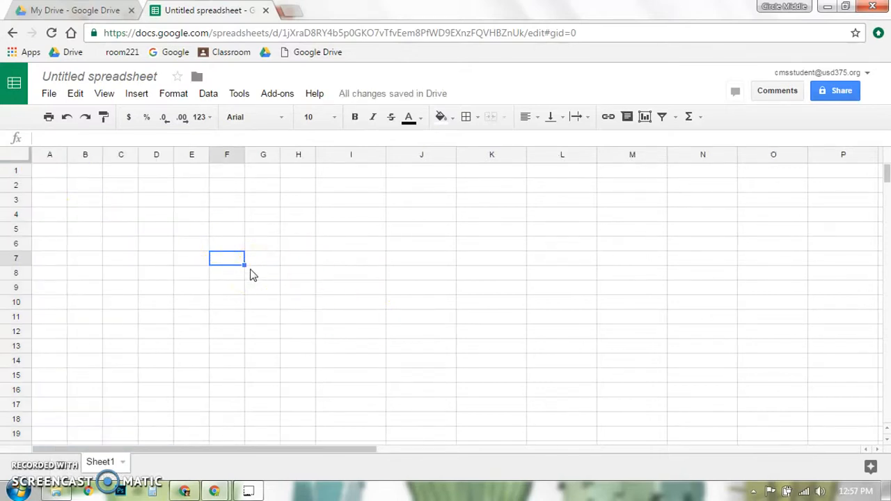
Enlarge row 1 to almost five times its height, column A to about twice its width, and row 3 to about three times its height
{"action": "left_click_drag", "start_coordinate": [14, 177], "coordinate": [15, 230]}
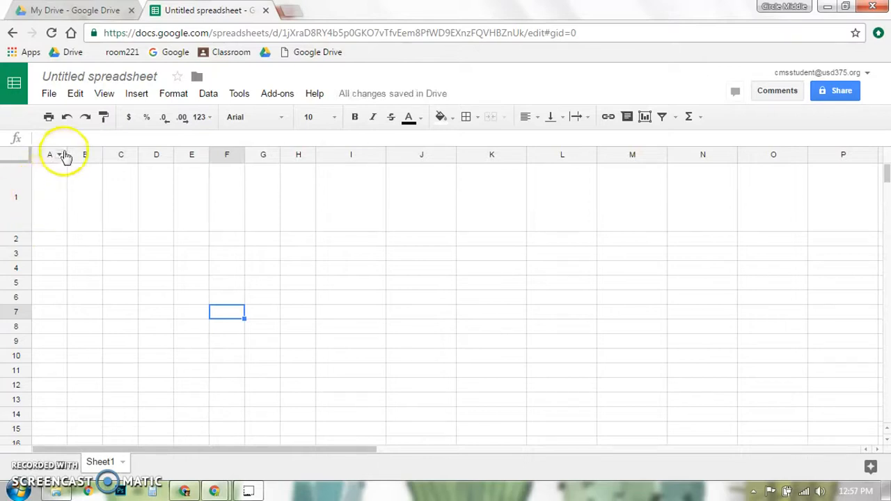
{"action": "left_click_drag", "start_coordinate": [66, 155], "coordinate": [105, 154]}
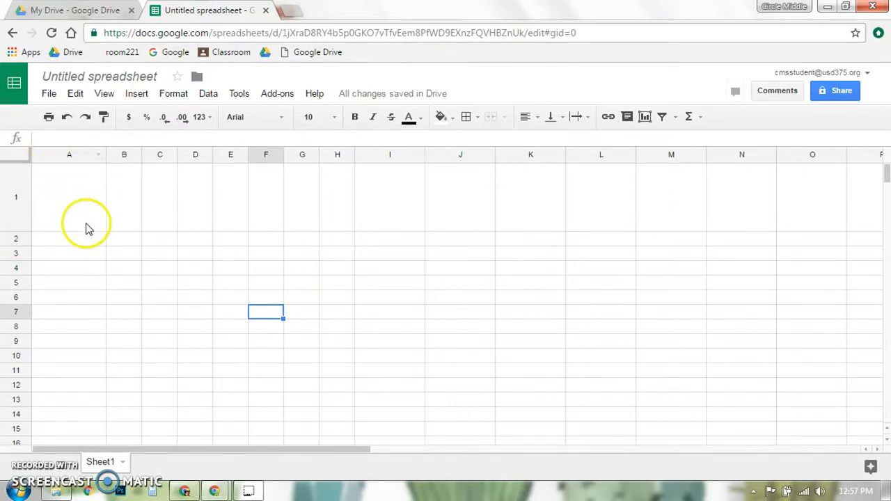
{"action": "left_click_drag", "start_coordinate": [17, 259], "coordinate": [20, 287]}
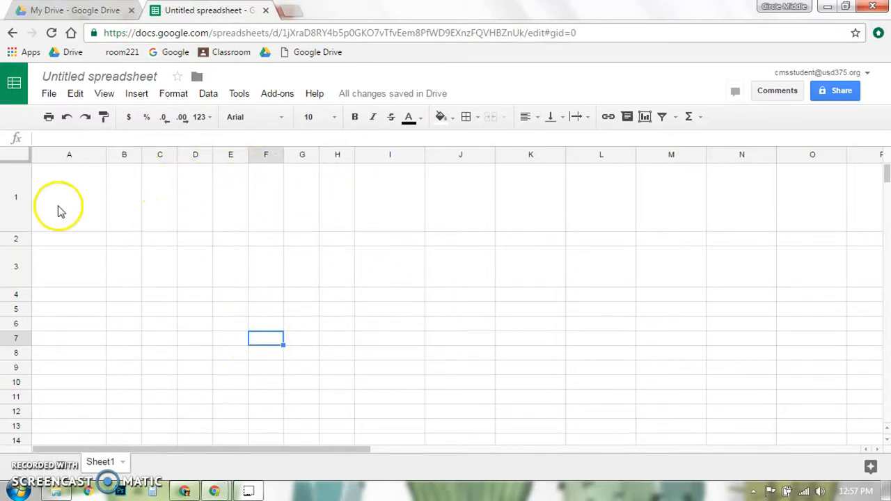
Undo the size changes to row 1, column A and row 3
{"action": "left_click", "coordinate": [67, 119]}
{"action": "left_click", "coordinate": [67, 120]}
{"action": "left_click", "coordinate": [67, 120]}
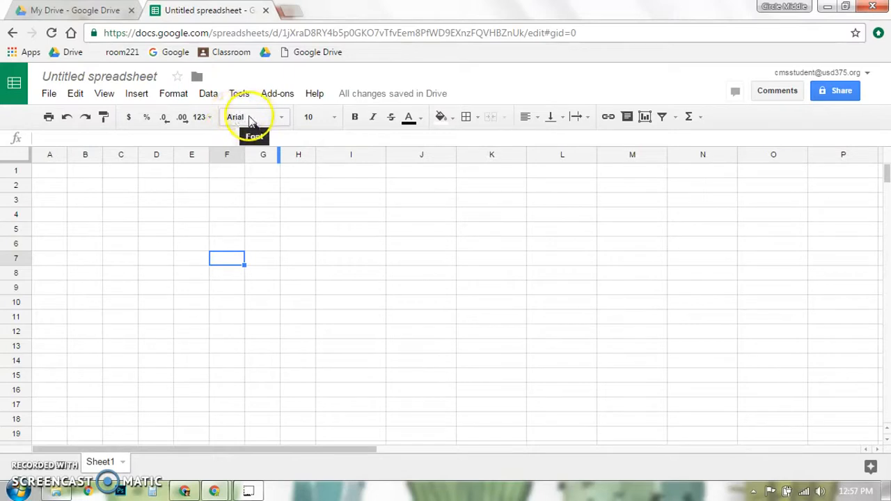
Browse the additional fonts offered for the spreadsheet and close the font list without choosing a new one
{"action": "left_click", "coordinate": [282, 118]}
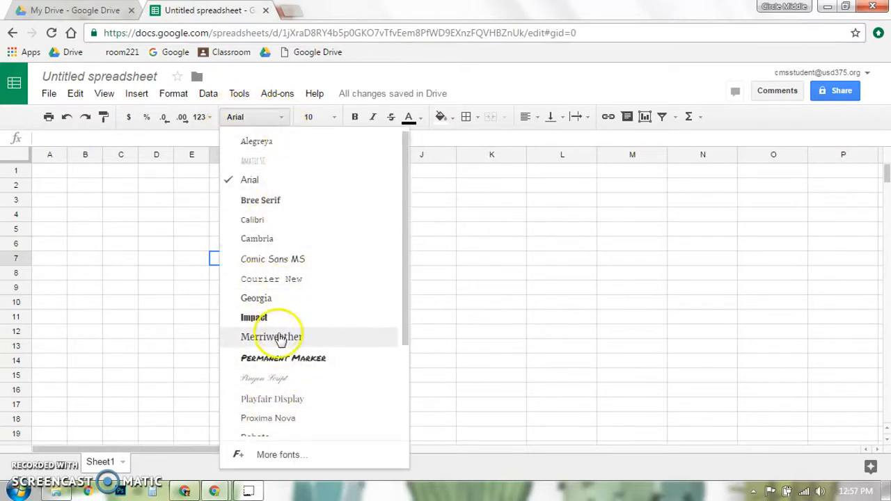
{"action": "left_click", "coordinate": [291, 455]}
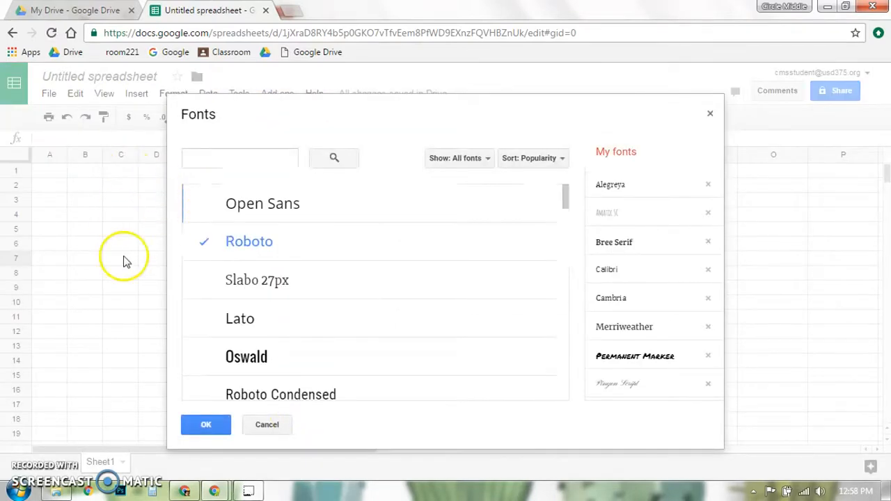
{"action": "scroll", "coordinate": [236, 334], "scroll_direction": "down", "scroll_amount": 2}
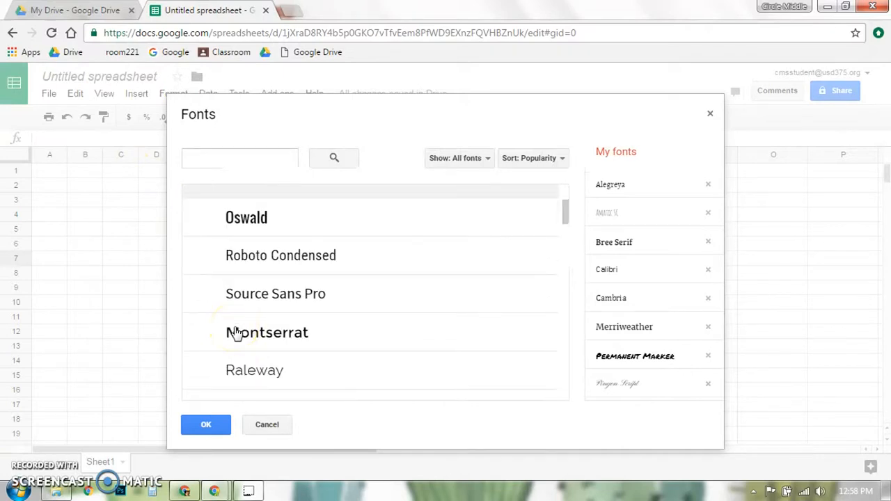
{"action": "scroll", "coordinate": [236, 334], "scroll_direction": "down", "scroll_amount": 6}
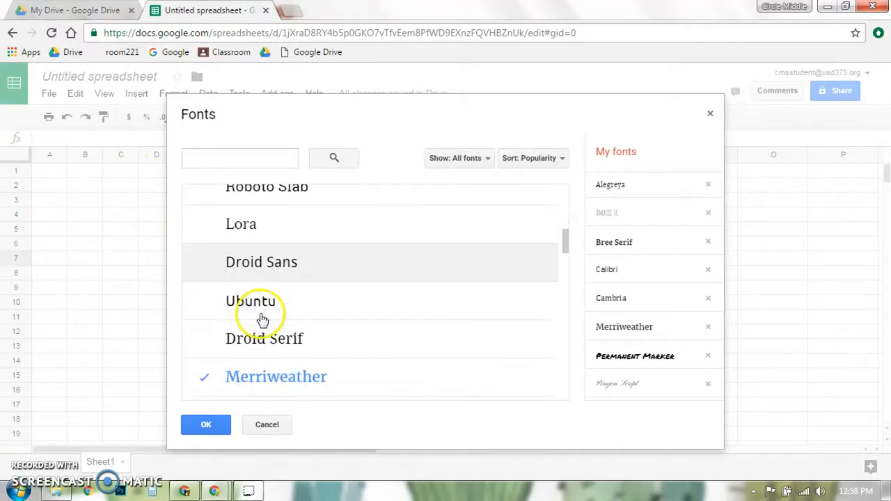
{"action": "scroll", "coordinate": [292, 292], "scroll_direction": "down", "scroll_amount": 3}
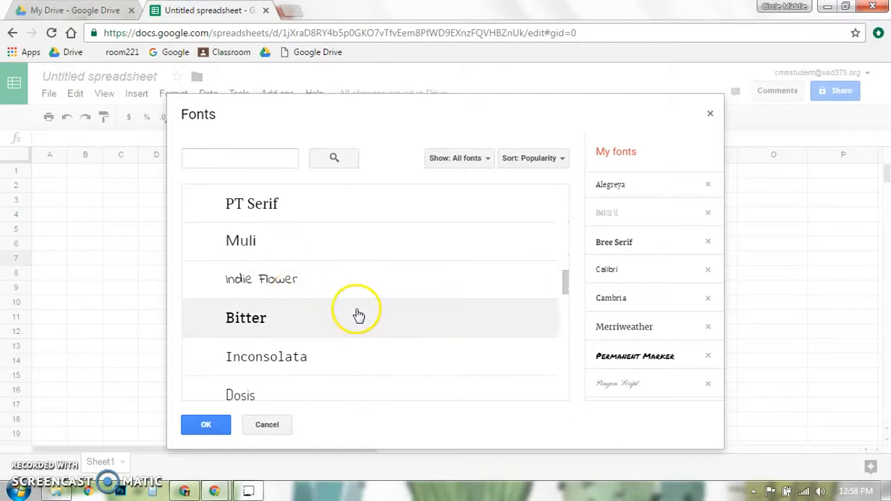
{"action": "scroll", "coordinate": [328, 284], "scroll_direction": "down", "scroll_amount": 2}
{"action": "scroll", "coordinate": [273, 330], "scroll_direction": "down", "scroll_amount": 2}
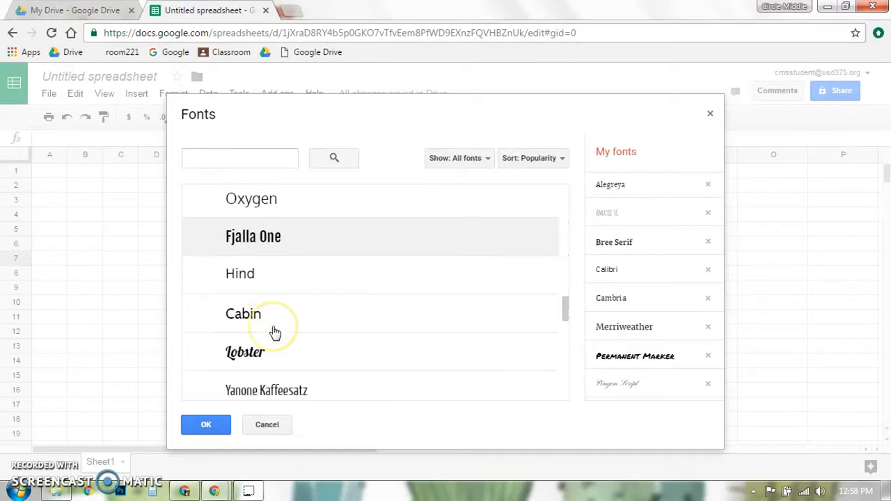
{"action": "scroll", "coordinate": [276, 310], "scroll_direction": "down", "scroll_amount": 2}
{"action": "scroll", "coordinate": [292, 369], "scroll_direction": "down", "scroll_amount": 2}
{"action": "scroll", "coordinate": [294, 327], "scroll_direction": "down", "scroll_amount": 5}
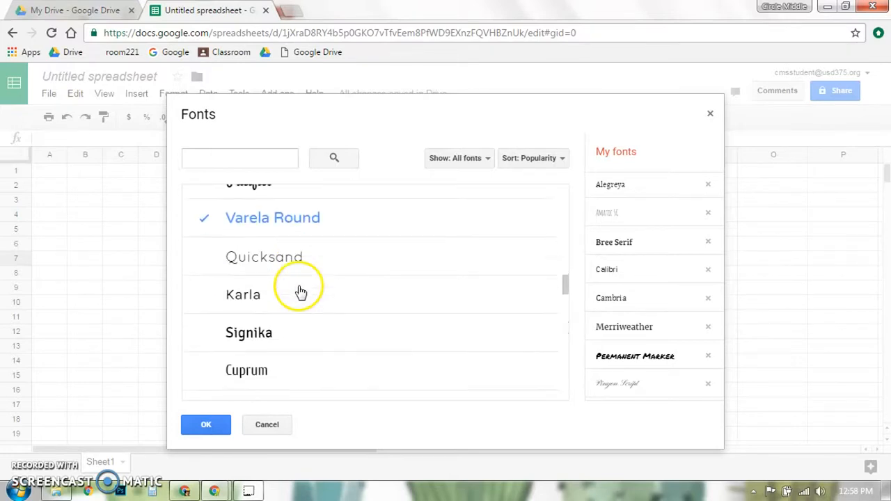
{"action": "scroll", "coordinate": [292, 299], "scroll_direction": "down", "scroll_amount": 3}
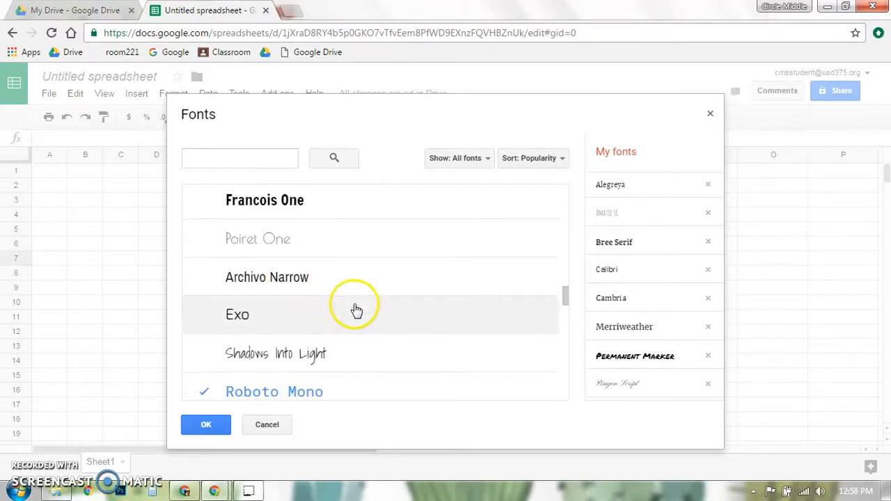
{"action": "scroll", "coordinate": [342, 300], "scroll_direction": "down", "scroll_amount": 1}
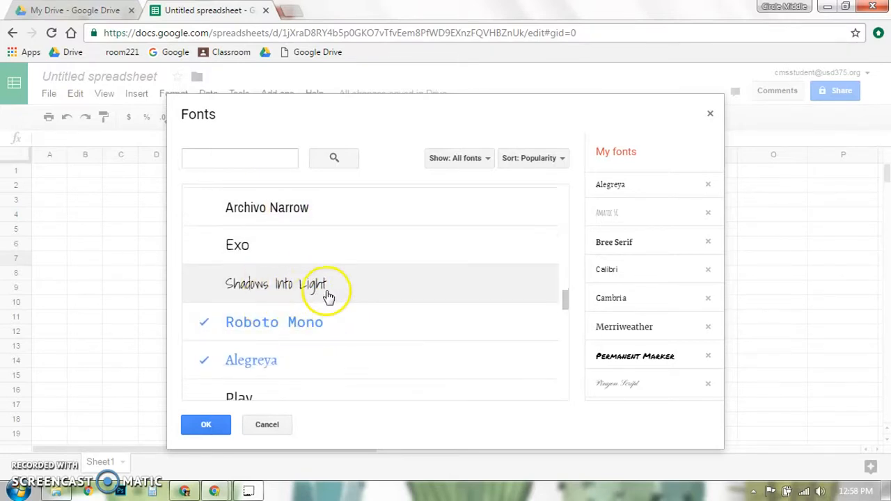
{"action": "scroll", "coordinate": [328, 298], "scroll_direction": "down", "scroll_amount": 1}
{"action": "scroll", "coordinate": [334, 271], "scroll_direction": "down", "scroll_amount": 1}
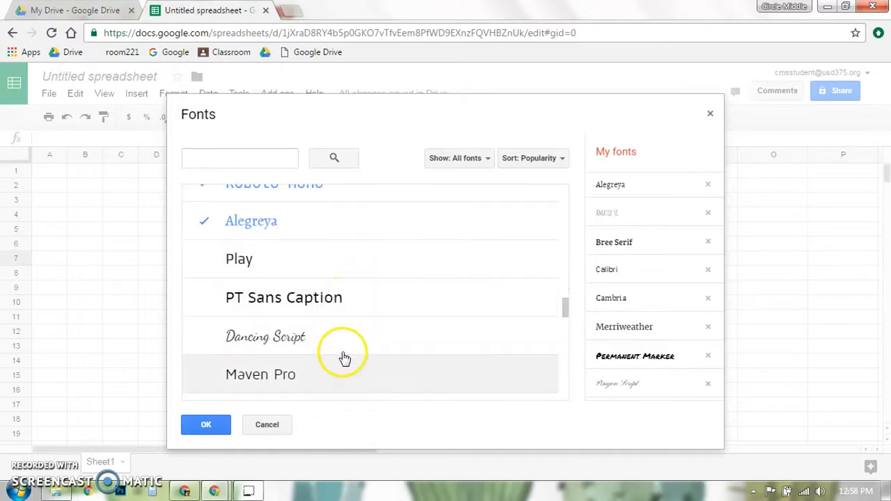
{"action": "scroll", "coordinate": [341, 355], "scroll_direction": "down", "scroll_amount": 4}
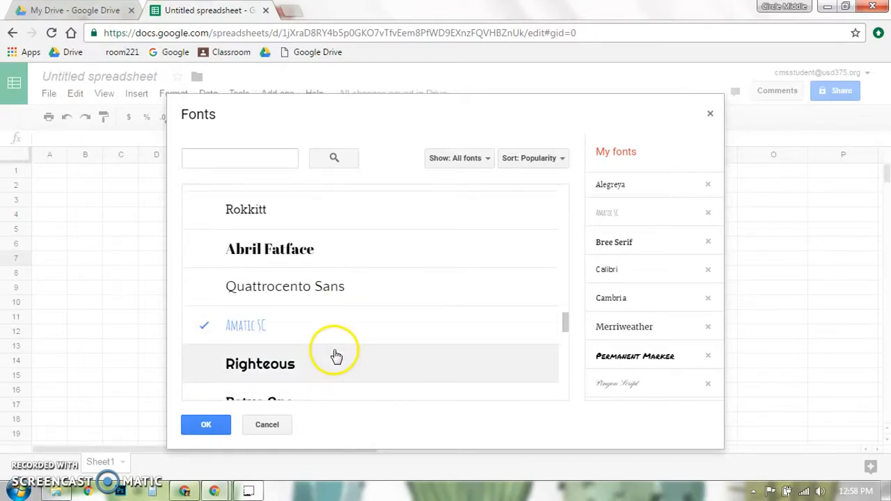
{"action": "scroll", "coordinate": [334, 355], "scroll_direction": "down", "scroll_amount": 1}
{"action": "scroll", "coordinate": [299, 354], "scroll_direction": "down", "scroll_amount": 2}
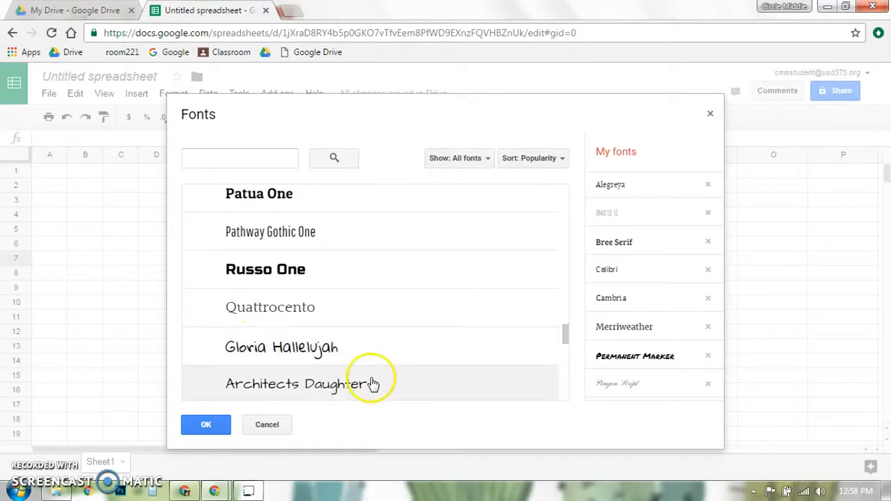
{"action": "scroll", "coordinate": [355, 376], "scroll_direction": "down", "scroll_amount": 5}
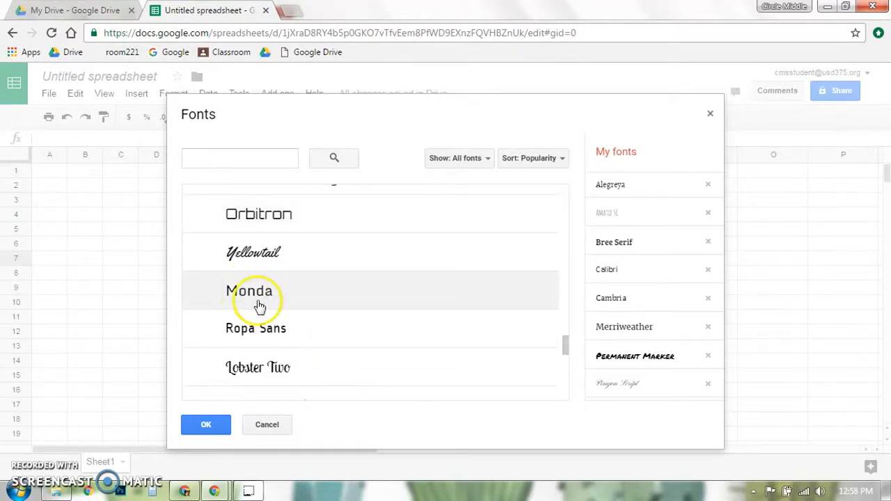
{"action": "scroll", "coordinate": [292, 301], "scroll_direction": "down", "scroll_amount": 5}
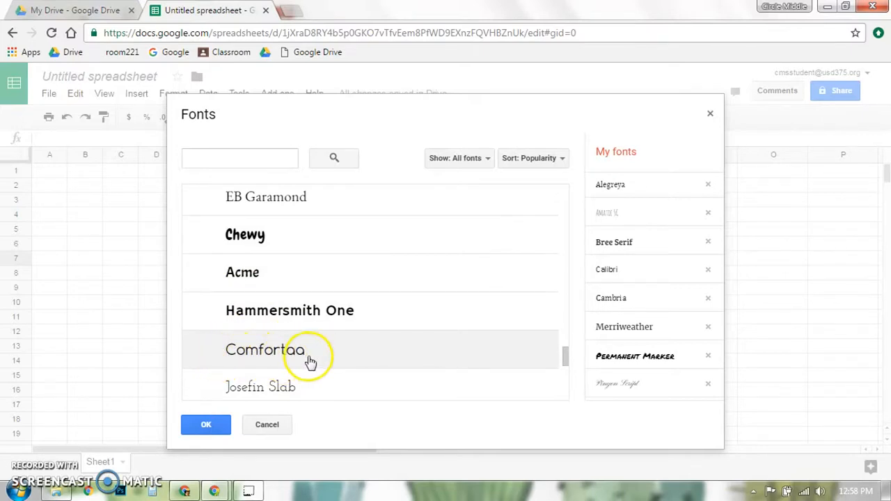
{"action": "scroll", "coordinate": [310, 361], "scroll_direction": "down", "scroll_amount": 5}
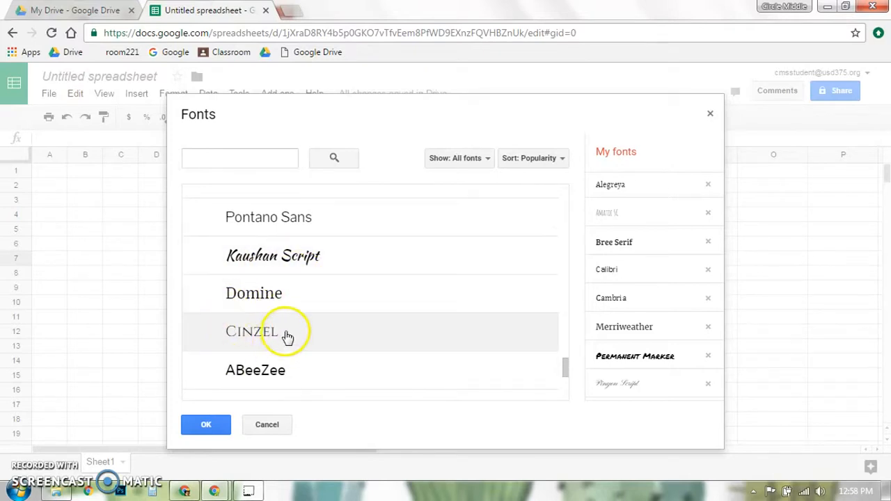
{"action": "scroll", "coordinate": [277, 356], "scroll_direction": "down", "scroll_amount": 4}
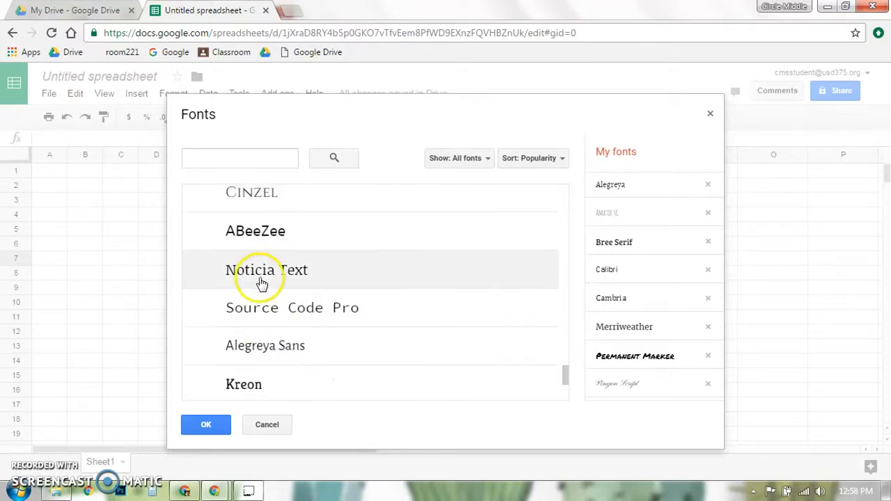
{"action": "scroll", "coordinate": [287, 376], "scroll_direction": "down", "scroll_amount": 3}
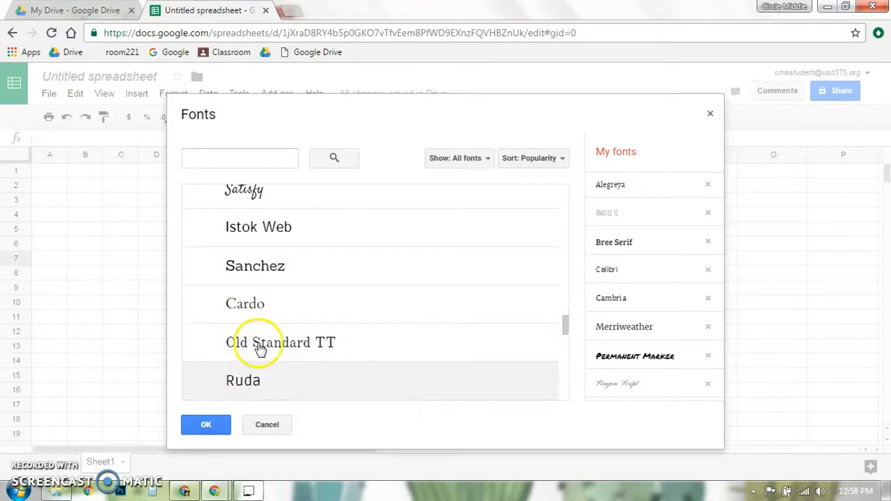
{"action": "left_click", "coordinate": [207, 424]}
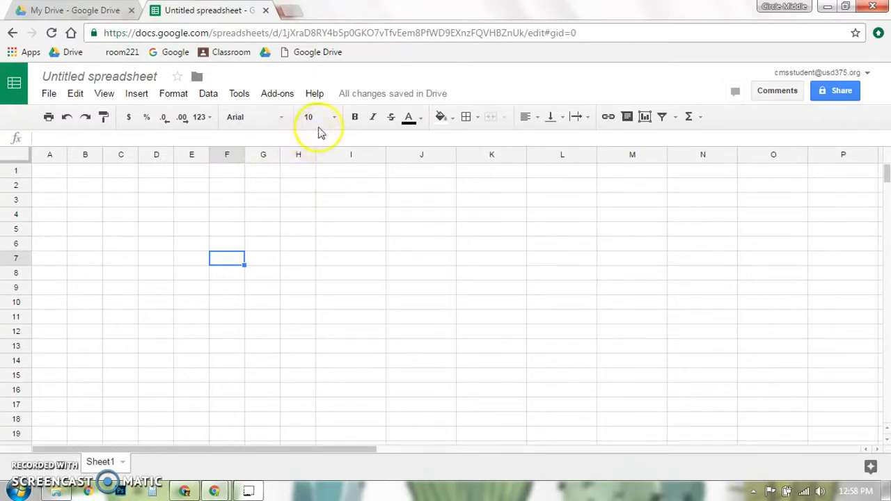
Look over the text color palette and leave it without choosing a color
{"action": "left_click", "coordinate": [410, 118]}
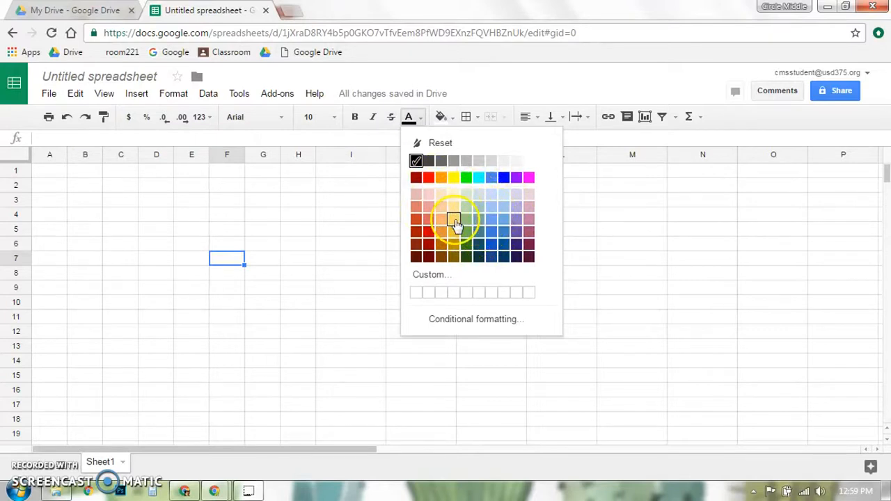
{"action": "left_click", "coordinate": [240, 244]}
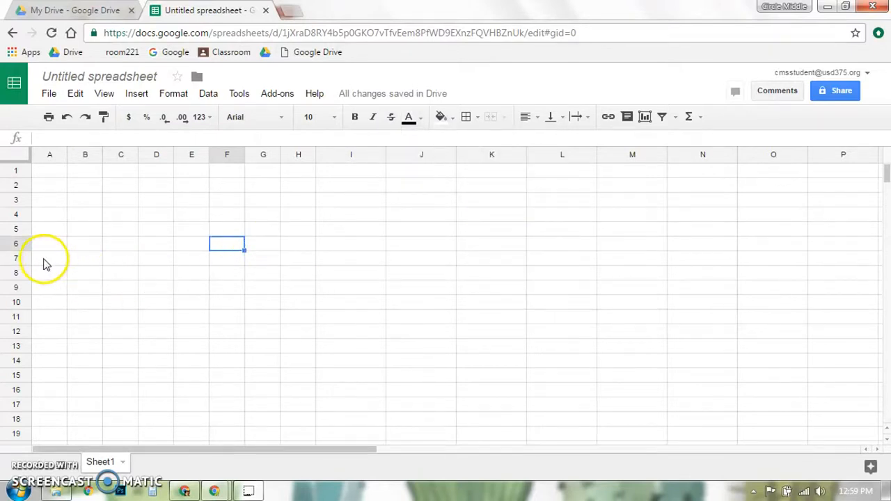
{"action": "left_click_drag", "start_coordinate": [43, 263], "coordinate": [411, 274]}
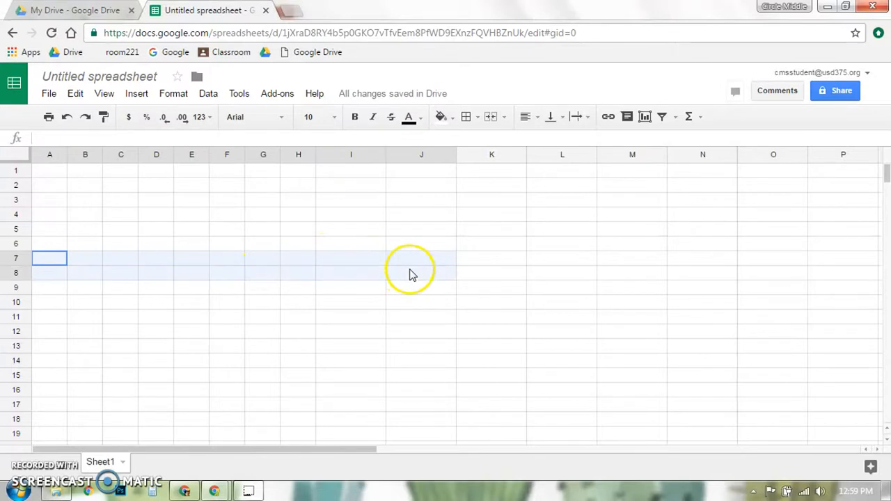
{"action": "left_click_drag", "start_coordinate": [351, 185], "coordinate": [384, 421]}
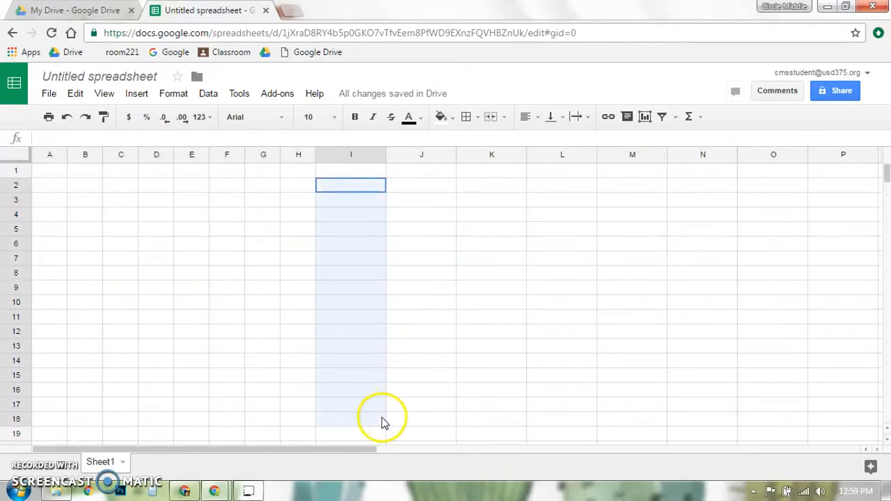
{"action": "left_click", "coordinate": [157, 288]}
Fill cells A8 through J8 with a medium blue background
{"action": "left_click_drag", "start_coordinate": [50, 276], "coordinate": [451, 285]}
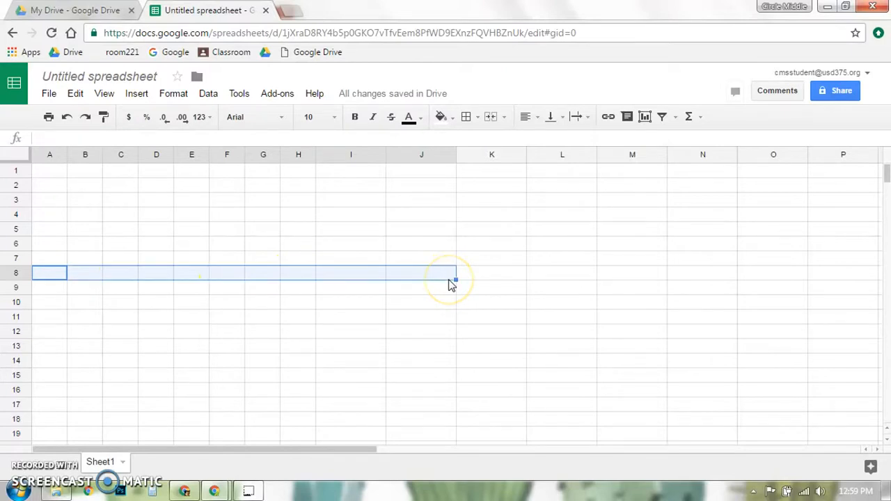
{"action": "left_click", "coordinate": [454, 119]}
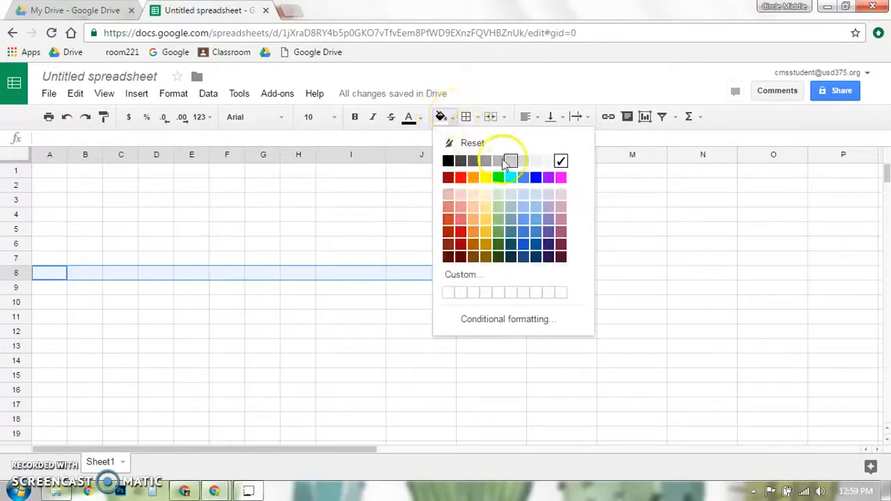
{"action": "left_click", "coordinate": [524, 234]}
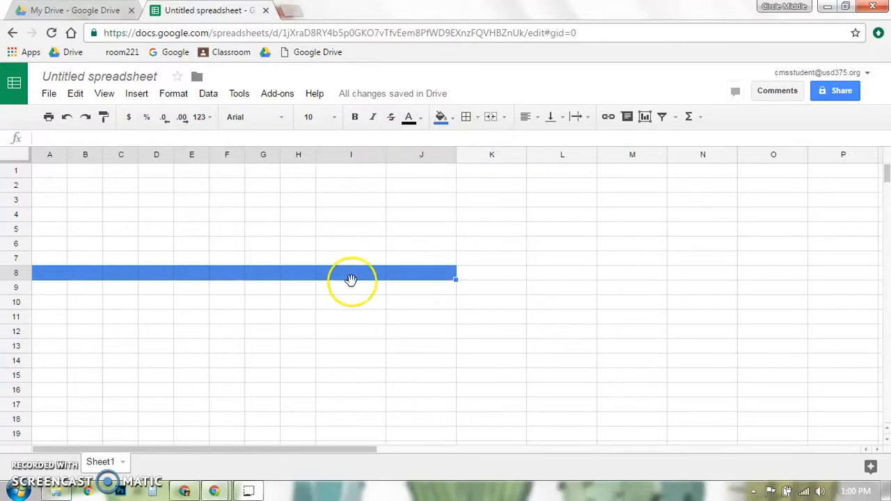
Add a black bottom border to the blue cells A8 through J8
{"action": "left_click", "coordinate": [351, 332]}
{"action": "mouse_move", "coordinate": [50, 275]}
{"action": "left_mouse_down"}
{"action": "mouse_move", "coordinate": [405, 285]}
{"action": "mouse_move", "coordinate": [410, 277]}
{"action": "left_mouse_up"}
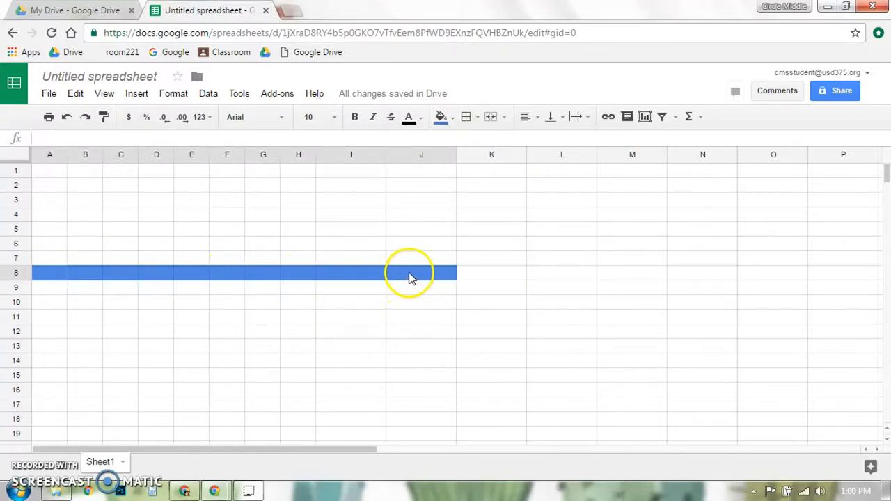
{"action": "left_click", "coordinate": [480, 117]}
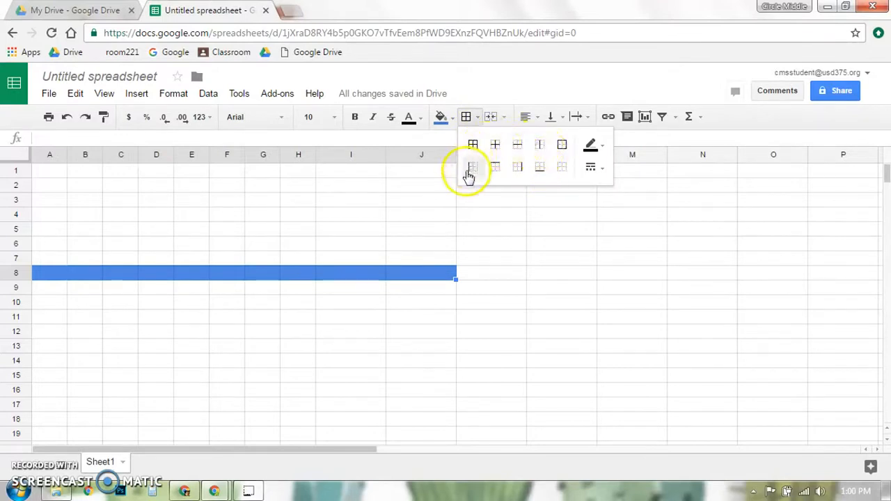
{"action": "left_click", "coordinate": [539, 168]}
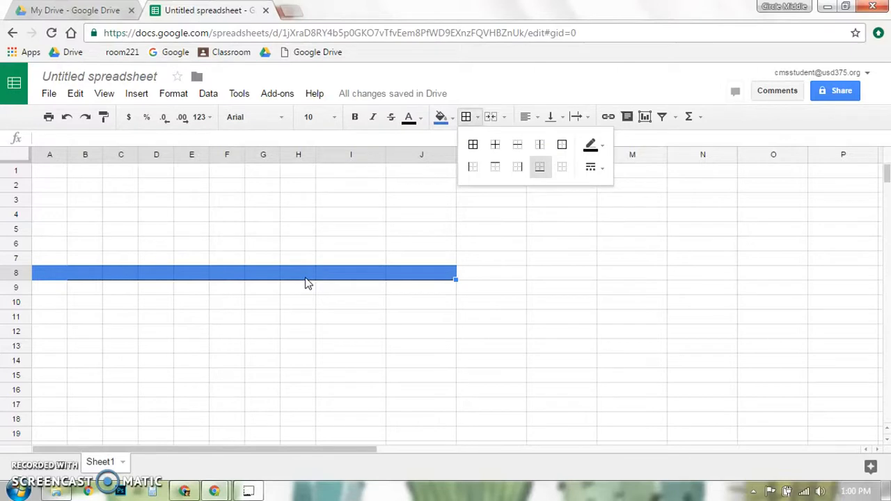
Apply the black bottom border to cell A8 on its own
{"action": "left_click", "coordinate": [46, 277]}
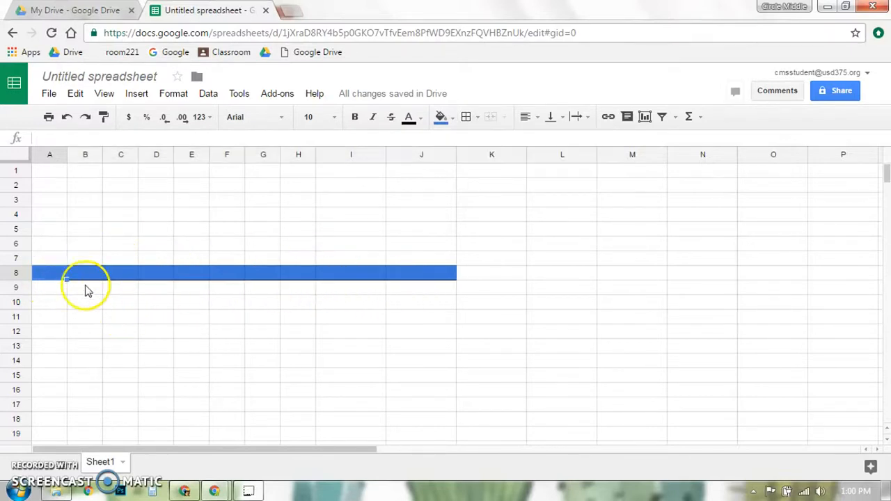
{"action": "left_click", "coordinate": [478, 117]}
{"action": "left_click", "coordinate": [539, 166]}
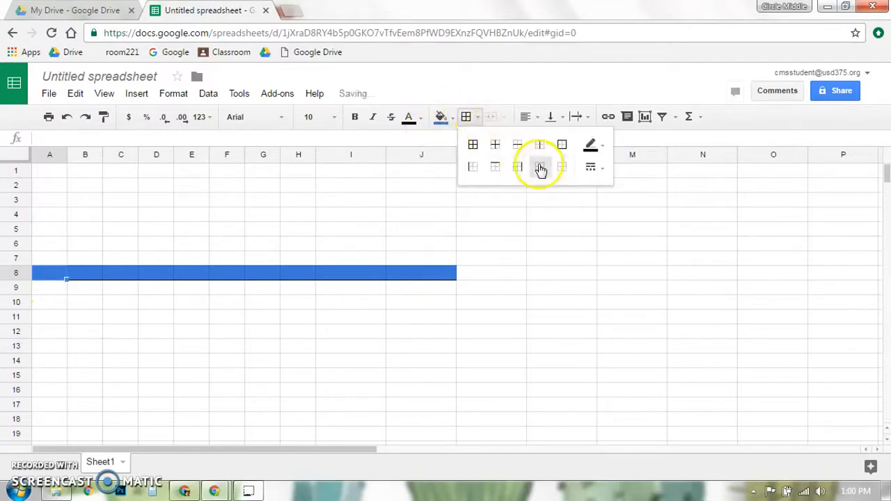
{"action": "left_click", "coordinate": [78, 302]}
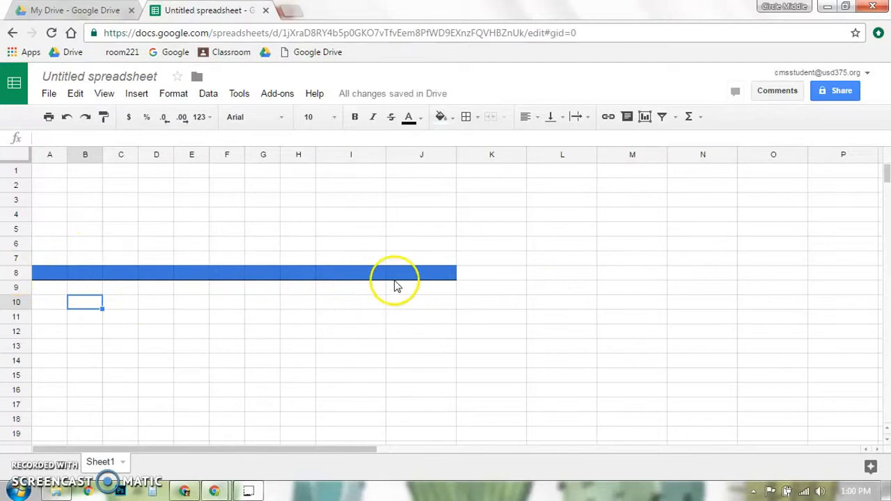
Set the border color to dark blue and apply it as the bottom border of cells A8 through J8
{"action": "left_click_drag", "start_coordinate": [56, 272], "coordinate": [411, 277]}
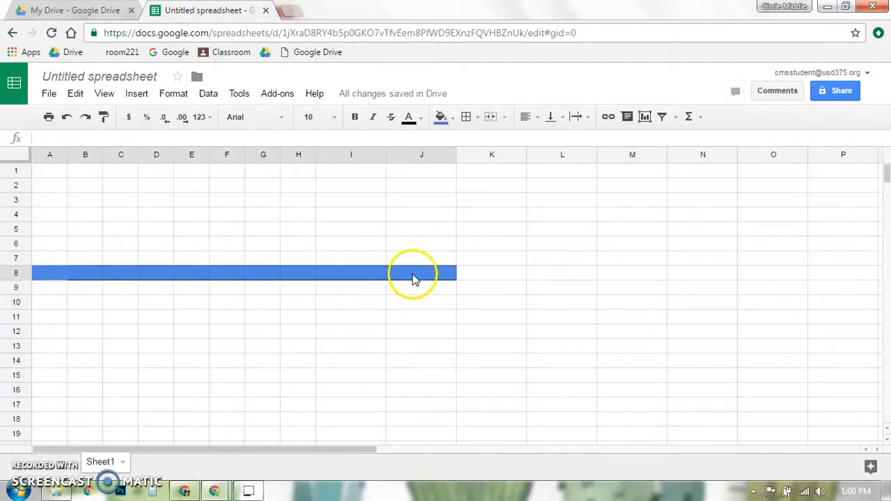
{"action": "left_click", "coordinate": [478, 118]}
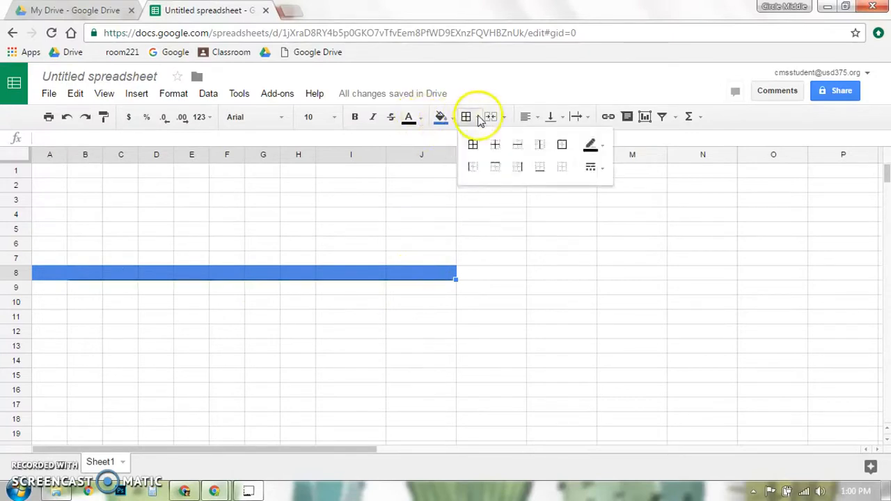
{"action": "left_click", "coordinate": [602, 148]}
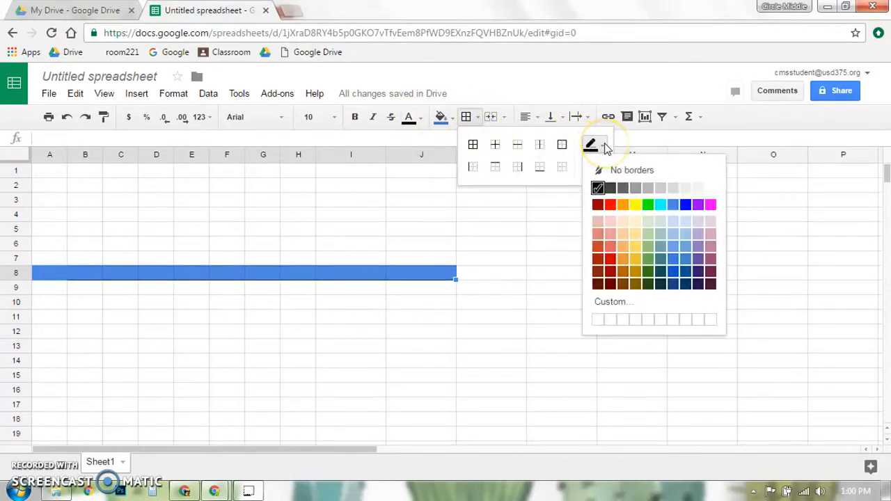
{"action": "left_click", "coordinate": [675, 285]}
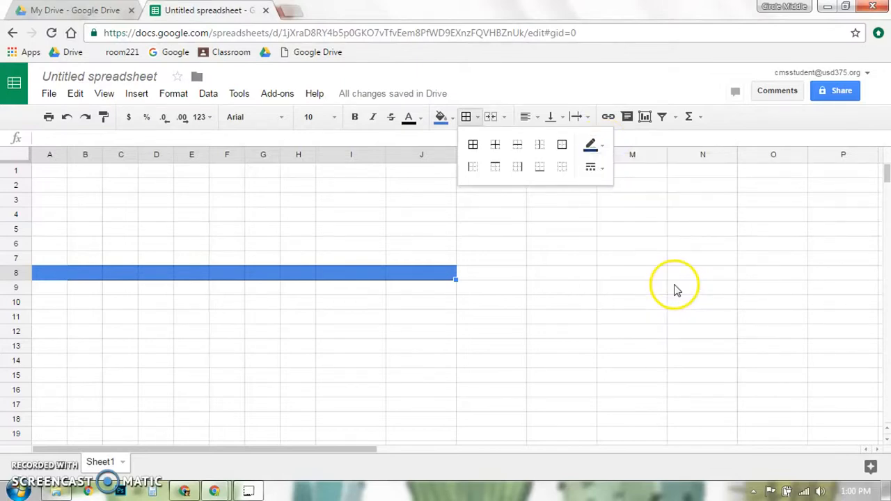
{"action": "left_click", "coordinate": [590, 149]}
{"action": "left_click", "coordinate": [540, 167]}
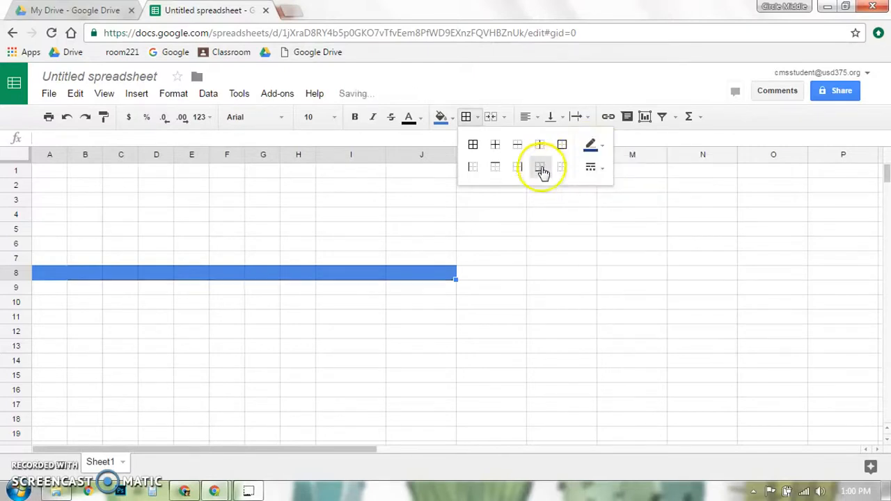
{"action": "left_click", "coordinate": [306, 287]}
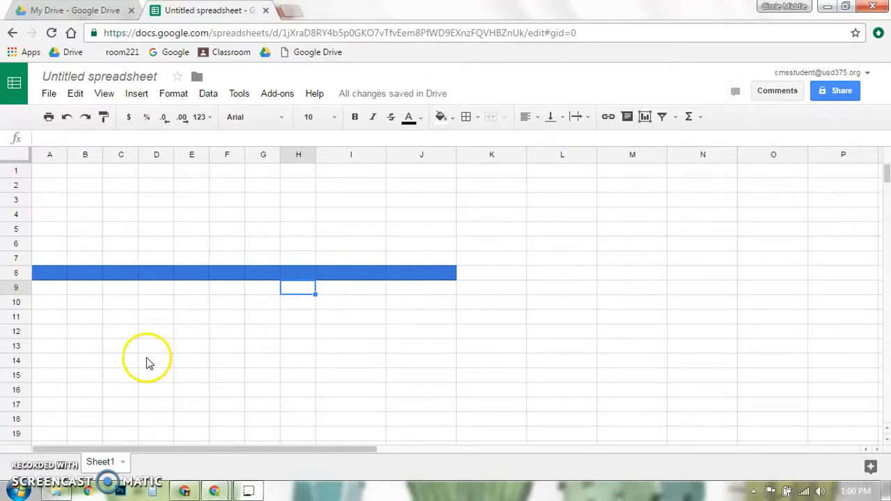
Try to put a dark blue bottom border under cells A13 through J13
{"action": "left_click", "coordinate": [62, 348]}
{"action": "left_click_drag", "start_coordinate": [84, 353], "coordinate": [418, 345]}
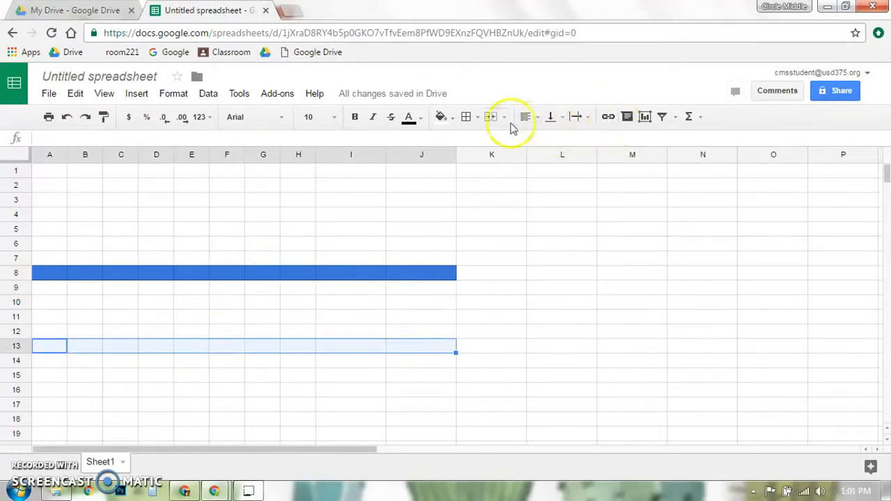
{"action": "left_click", "coordinate": [477, 118]}
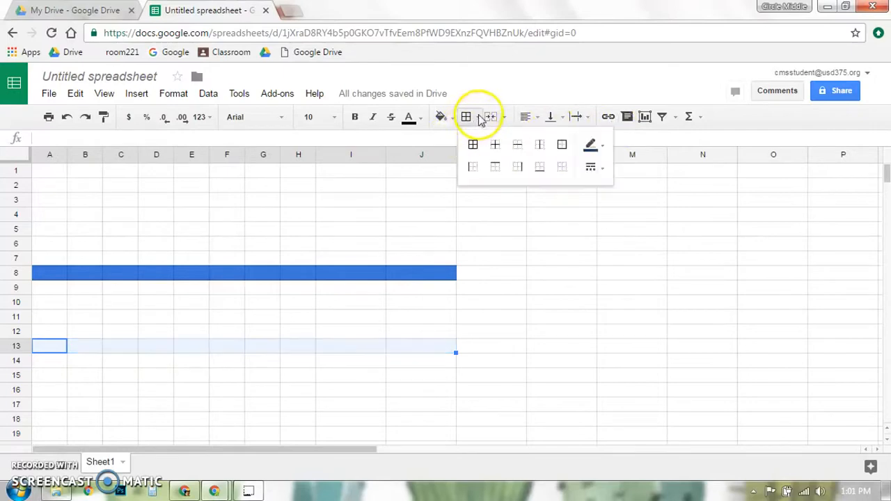
{"action": "left_click", "coordinate": [538, 168]}
{"action": "left_click", "coordinate": [471, 291]}
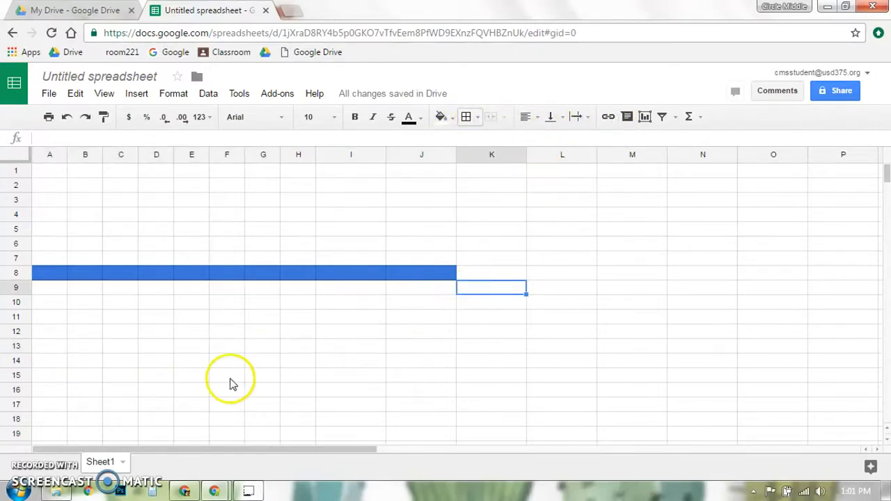
Add a dark blue bottom border to cells A13 through J13
{"action": "left_click_drag", "start_coordinate": [50, 345], "coordinate": [397, 350]}
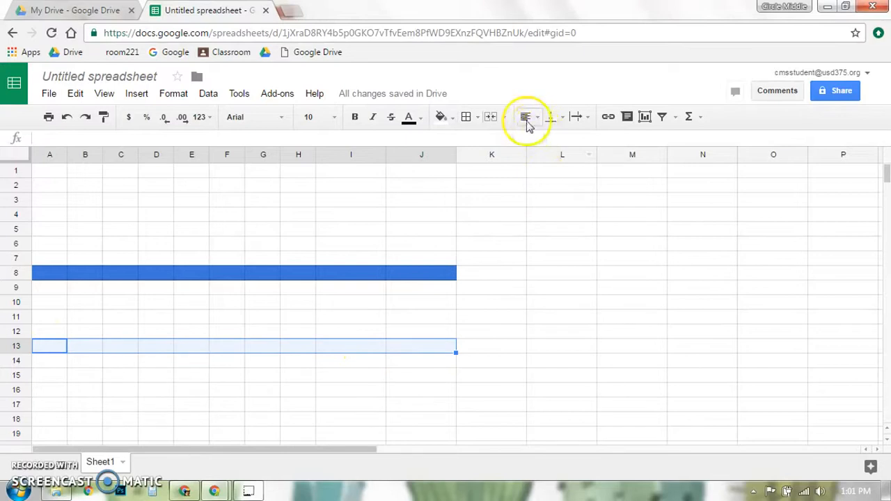
{"action": "left_click", "coordinate": [477, 119]}
{"action": "left_click", "coordinate": [539, 167]}
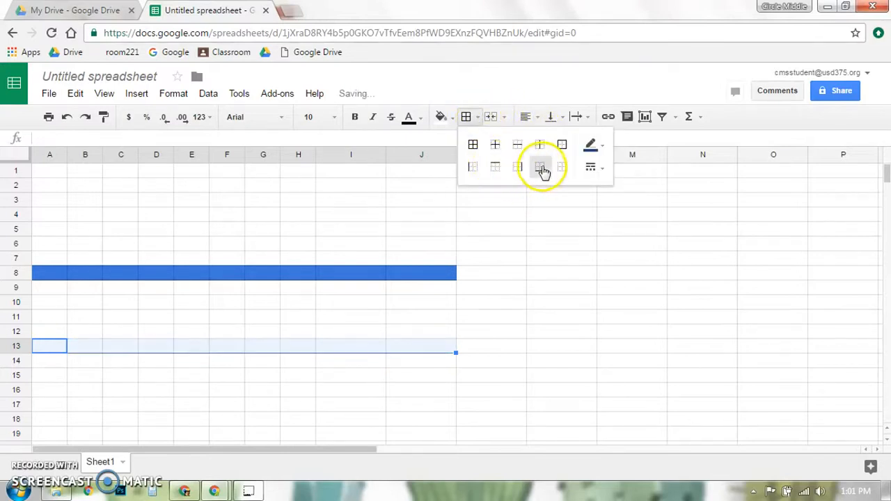
{"action": "left_click", "coordinate": [472, 299]}
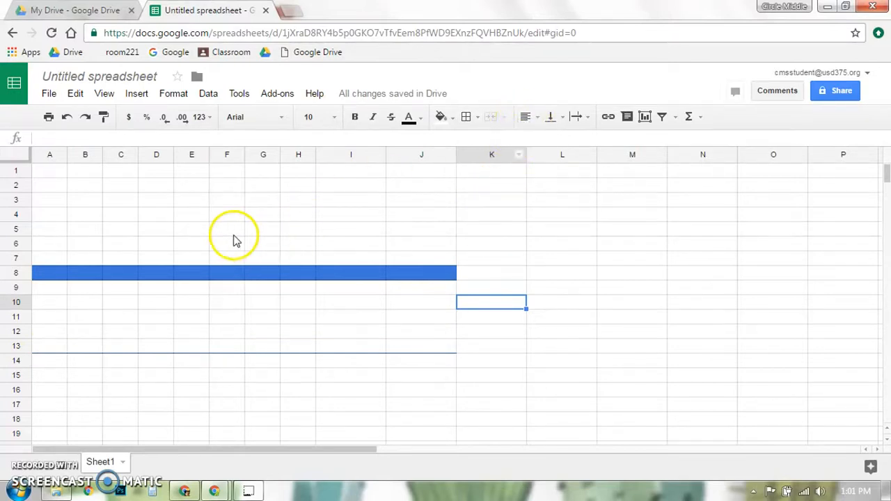
Enter a first name in cell E6 and widen column E to about one and a half times its width
{"action": "left_click", "coordinate": [185, 247]}
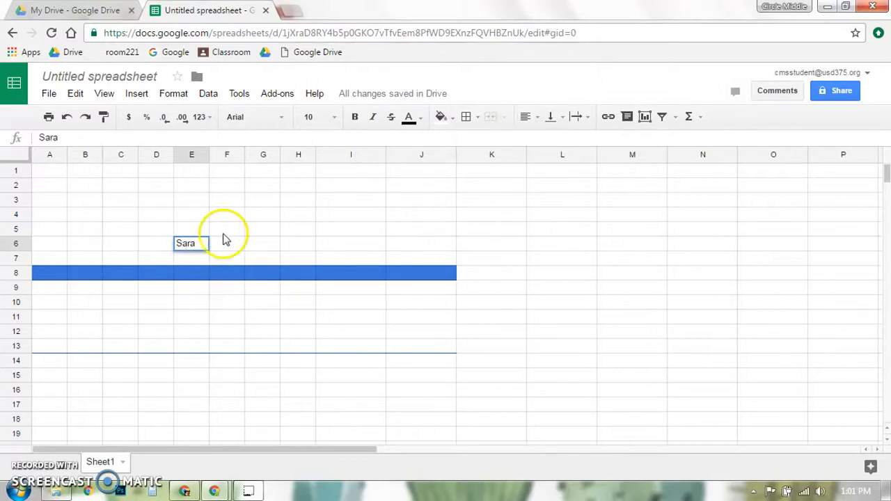
{"action": "left_click_drag", "start_coordinate": [207, 152], "coordinate": [231, 153]}
{"action": "left_click", "coordinate": [288, 249]}
Try left, center and right horizontal alignment on the name in cell E6
{"action": "left_click", "coordinate": [221, 245]}
{"action": "left_click", "coordinate": [529, 116]}
{"action": "left_click", "coordinate": [528, 141]}
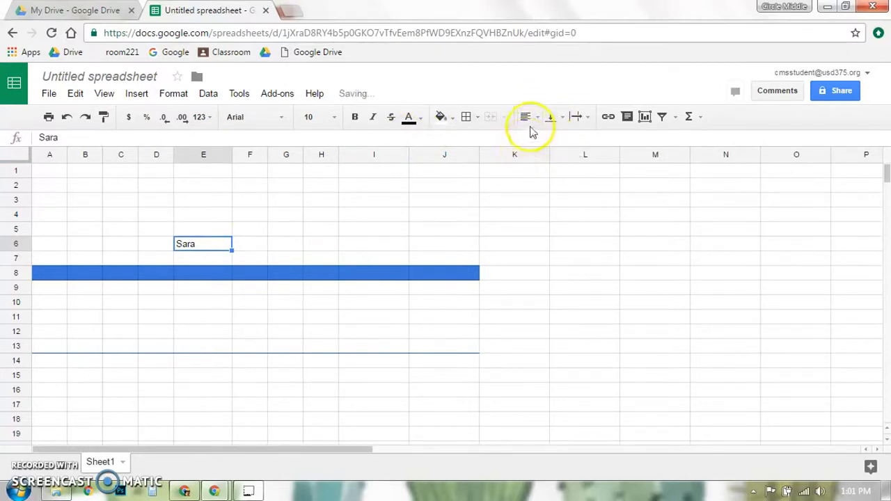
{"action": "left_click", "coordinate": [547, 141]}
{"action": "left_click", "coordinate": [542, 121]}
{"action": "left_click", "coordinate": [568, 141]}
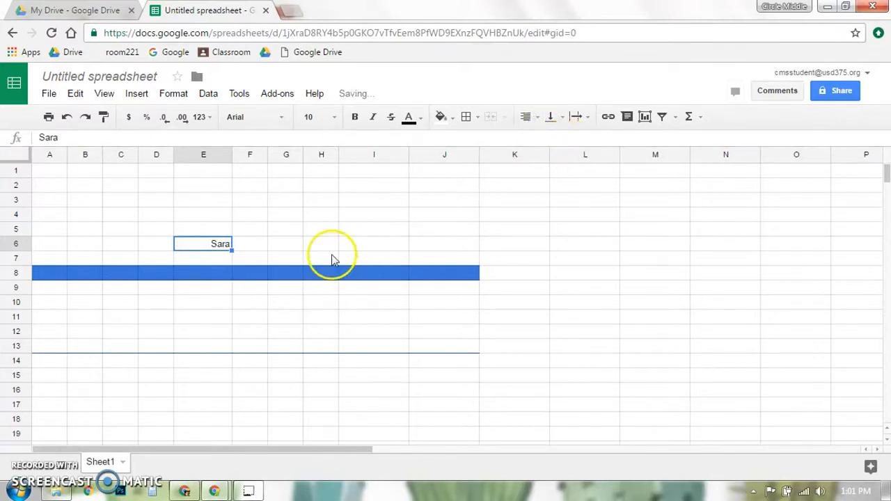
Make row 6 more than twice as tall and center the name in E6 both vertically and horizontally
{"action": "left_click_drag", "start_coordinate": [13, 247], "coordinate": [10, 271]}
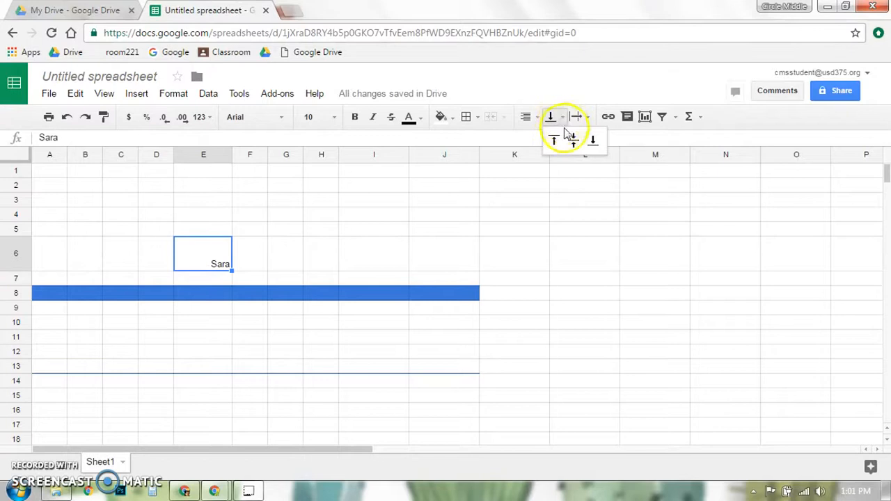
{"action": "left_click", "coordinate": [555, 141]}
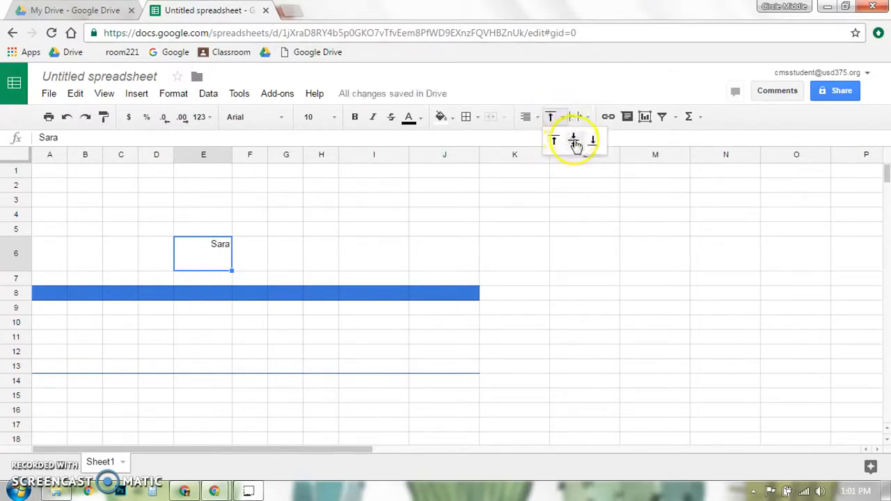
{"action": "left_click", "coordinate": [551, 116]}
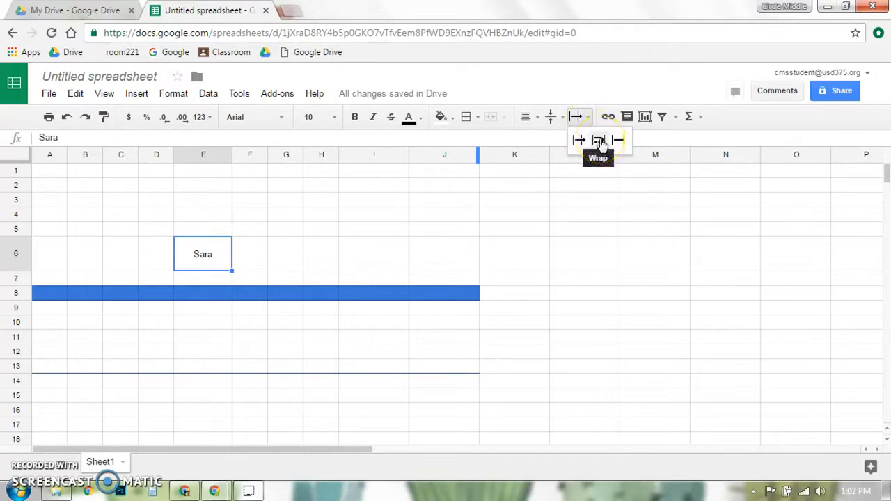
{"action": "left_click", "coordinate": [590, 160]}
{"action": "left_click", "coordinate": [399, 280]}
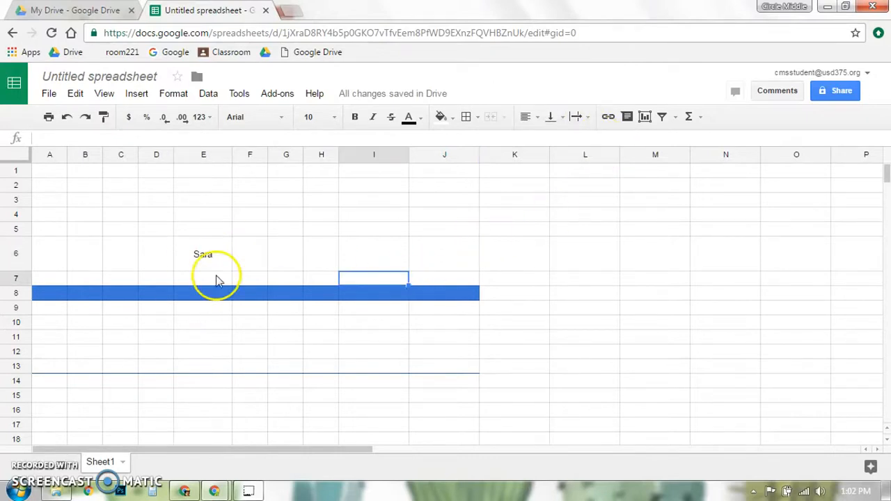
{"action": "scroll", "coordinate": [202, 323], "scroll_direction": "down", "scroll_amount": 1}
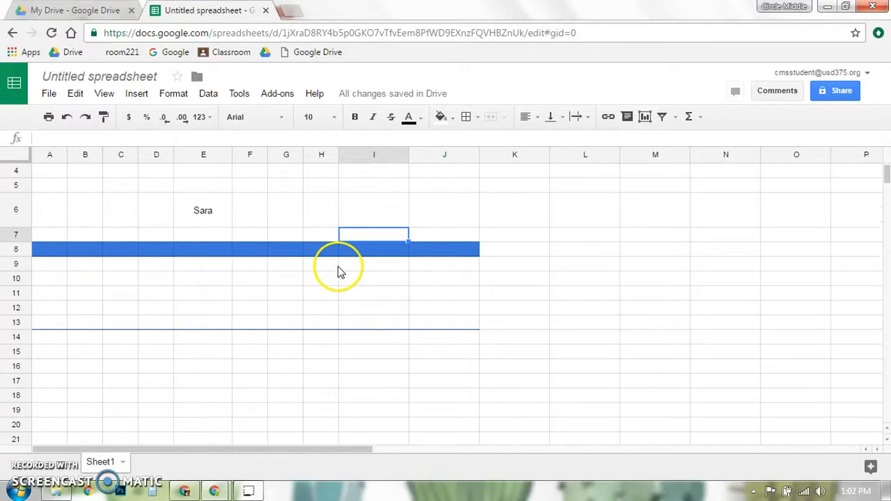
{"action": "scroll", "coordinate": [335, 268], "scroll_direction": "down", "scroll_amount": 1}
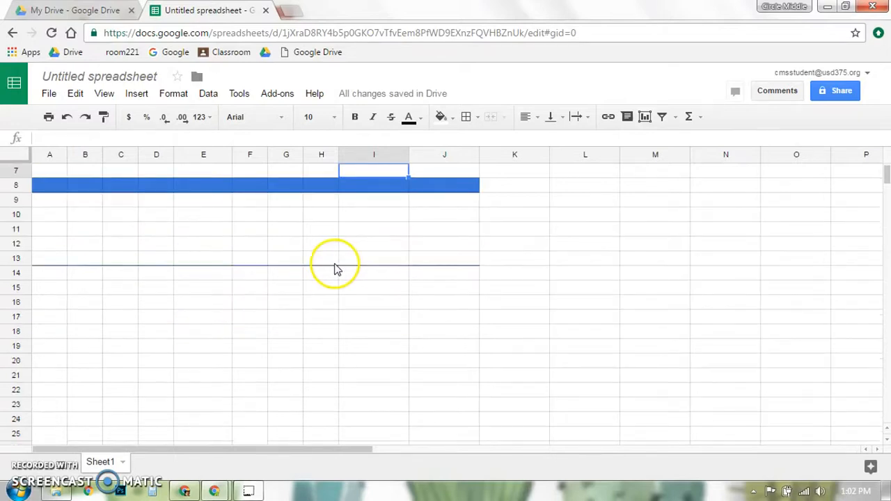
{"action": "scroll", "coordinate": [285, 327], "scroll_direction": "up", "scroll_amount": 2}
{"action": "left_click", "coordinate": [245, 365]}
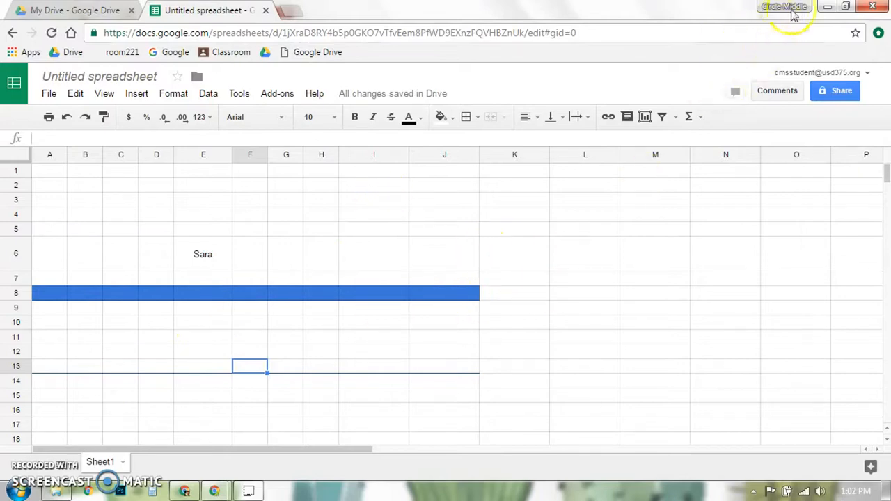
Restore the browser window down and size it to about half of the screen's width
{"action": "left_click", "coordinate": [847, 9]}
{"action": "left_click_drag", "start_coordinate": [738, 43], "coordinate": [291, 17]}
{"action": "left_click_drag", "start_coordinate": [450, 473], "coordinate": [479, 477]}
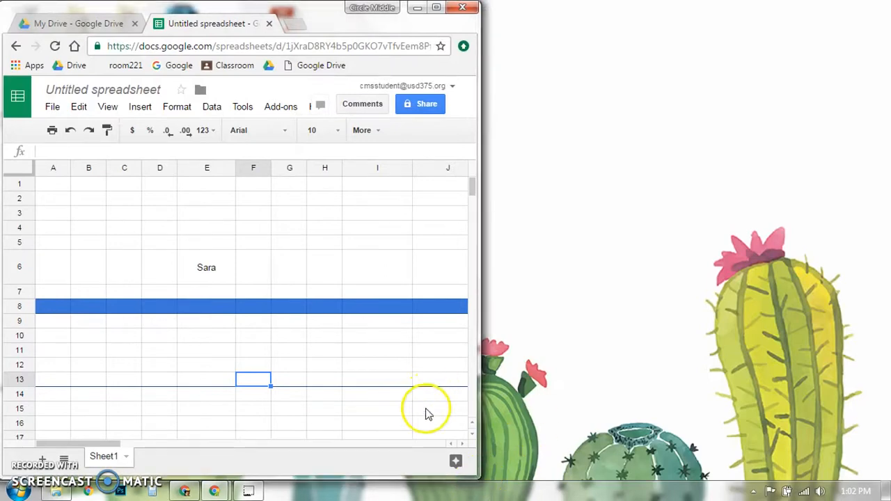
Zoom the page out slightly and maximize the browser window again
{"action": "key", "text": "ctrl+minus"}
{"action": "key", "text": "ctrl+minus"}
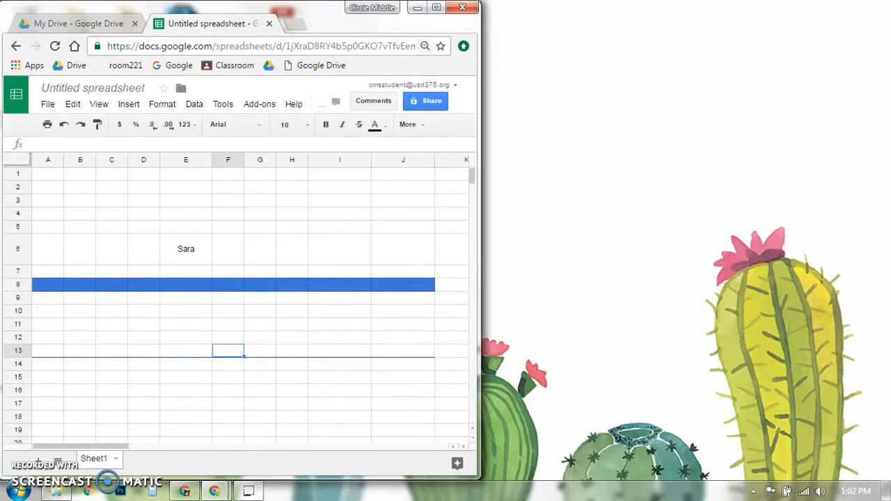
{"action": "left_click", "coordinate": [437, 7]}
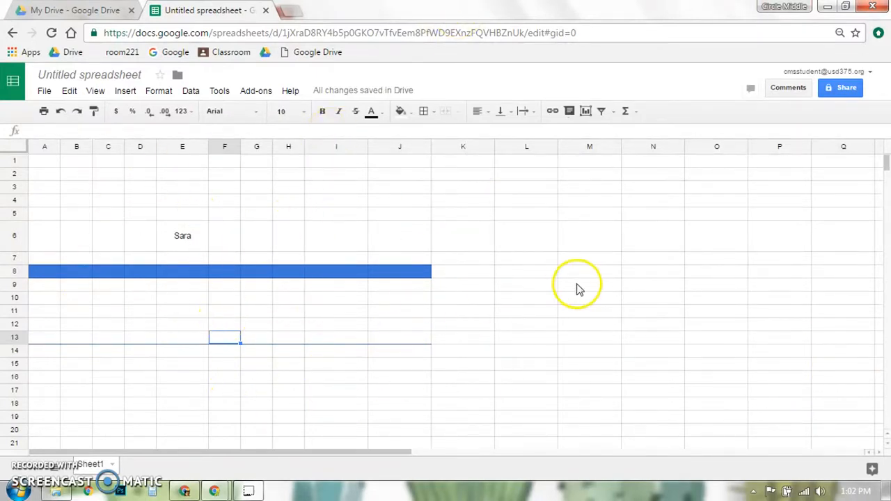
Narrow column I to about half its width, similar to columns F through H
{"action": "left_click", "coordinate": [461, 148]}
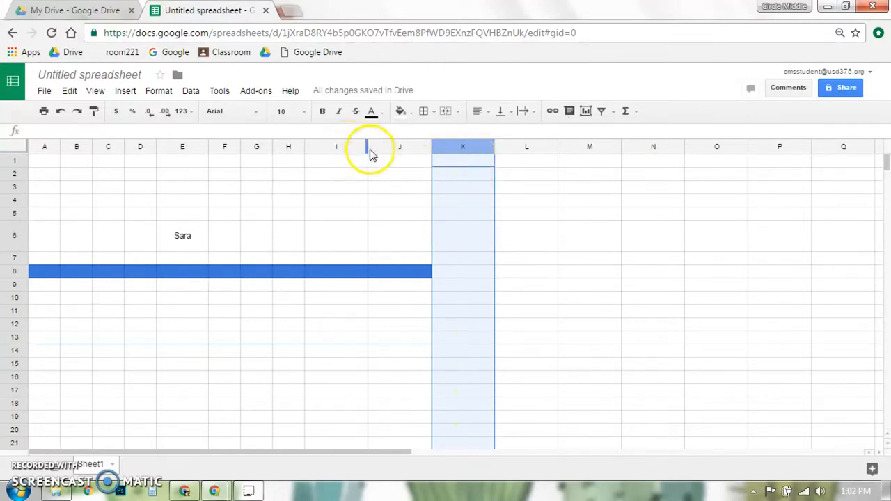
{"action": "left_click_drag", "start_coordinate": [367, 147], "coordinate": [337, 147]}
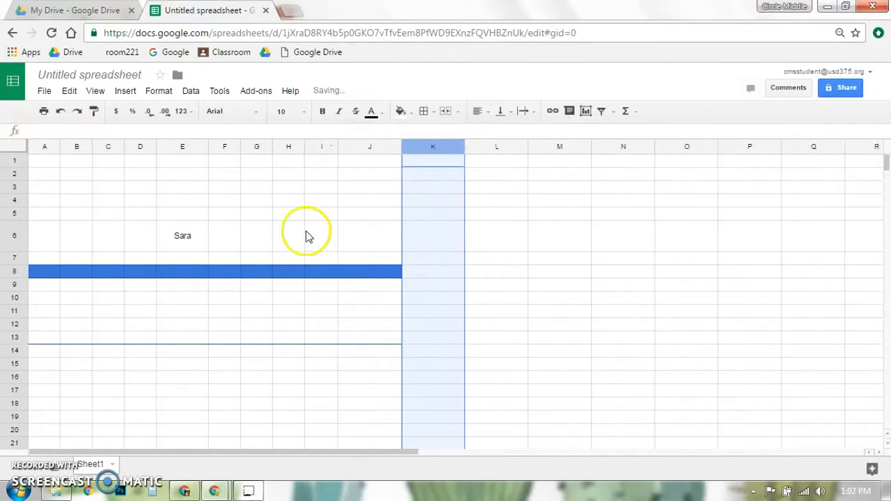